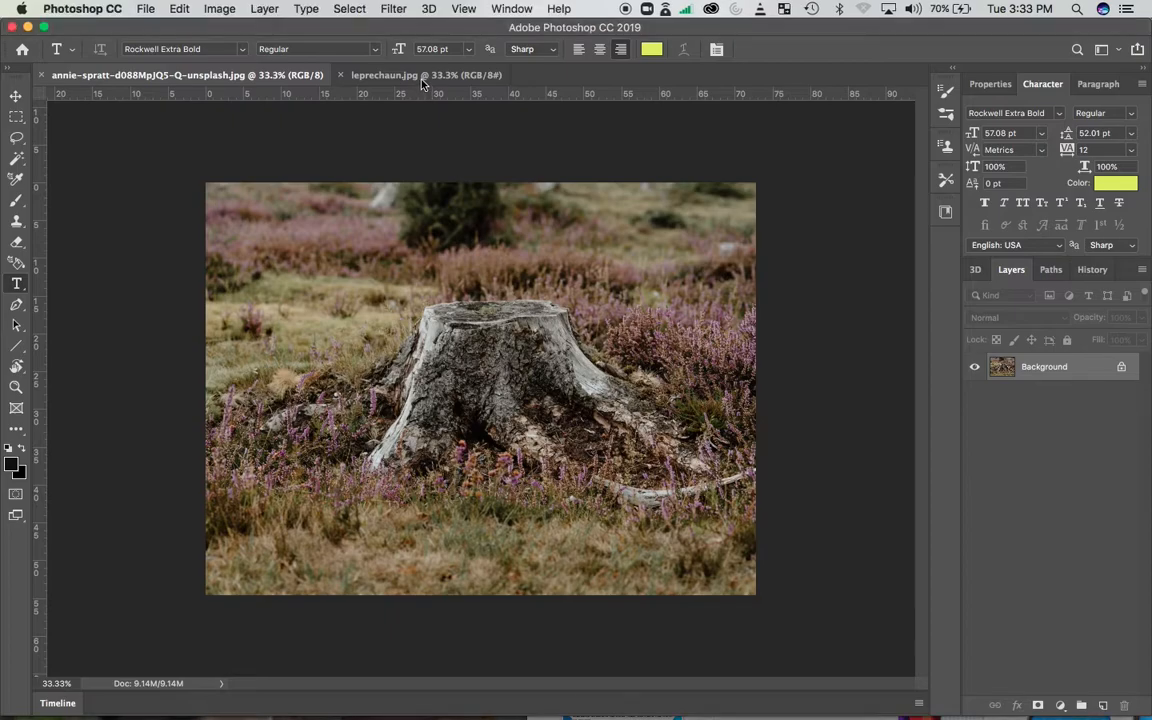
Bring the leprechaun.jpg document to the front
click(393, 74)
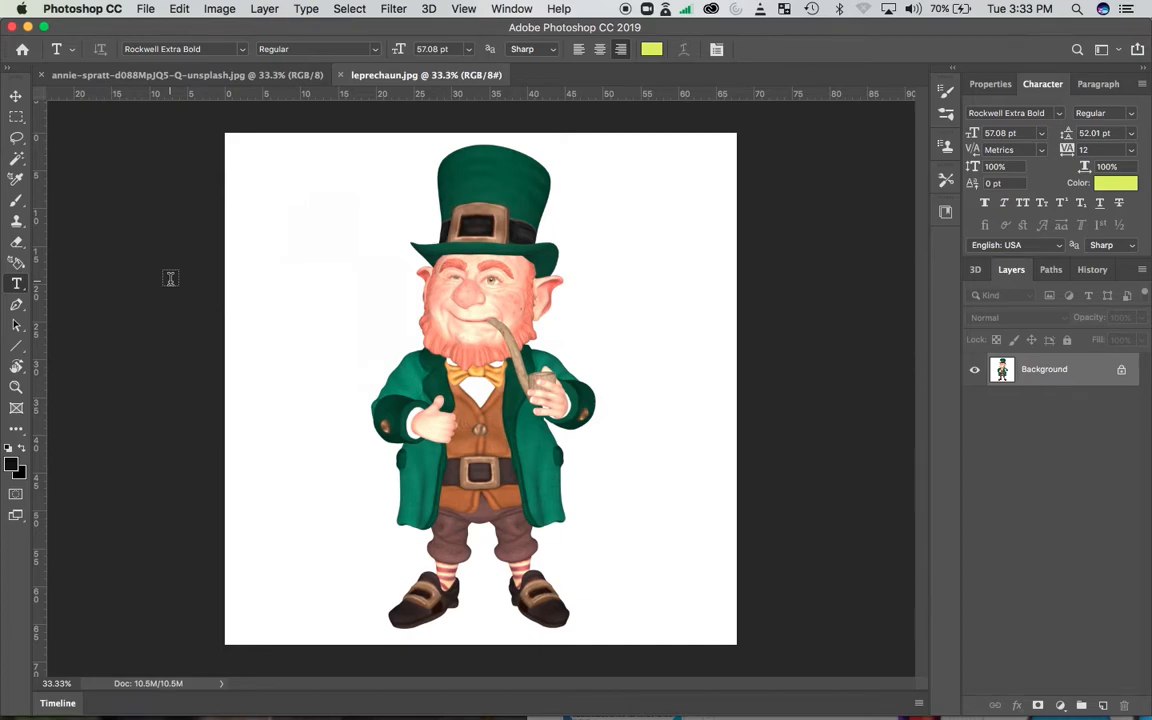
Draw a rough Lasso selection around one side of the leprechaun's hat, including the pointed brim
click(16, 139)
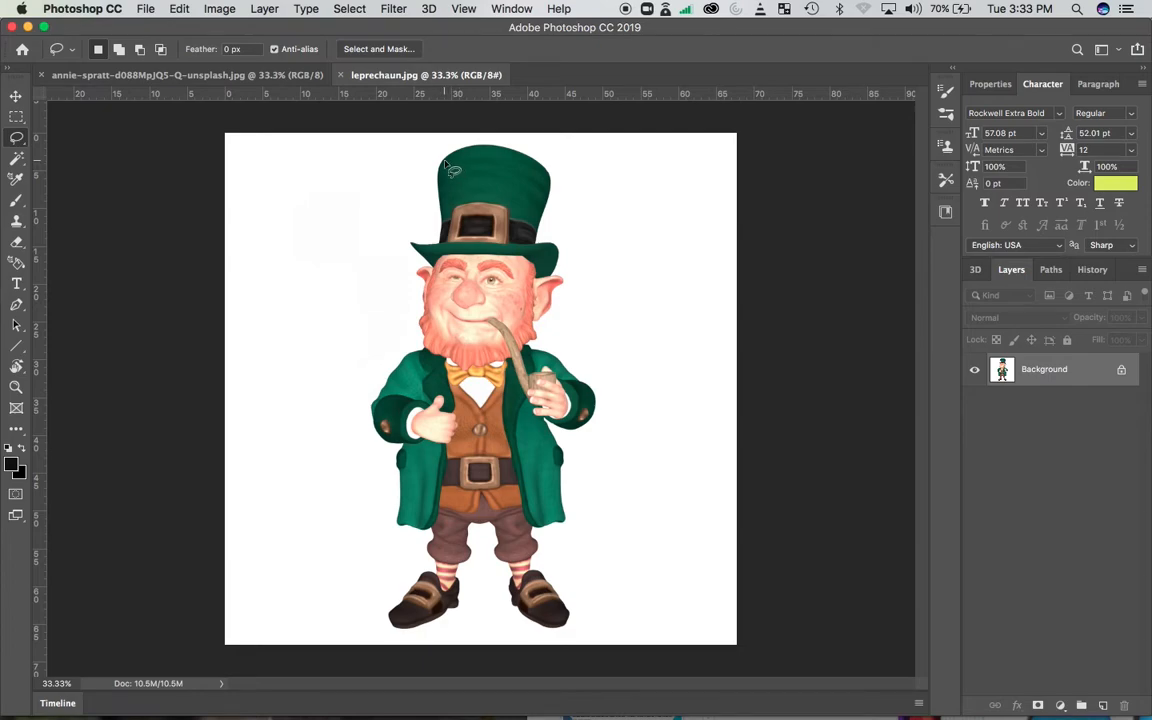
mouse_move(440, 160)
mouse_down()
mouse_move(445, 242)
mouse_move(411, 243)
mouse_move(428, 272)
mouse_move(472, 238)
mouse_move(490, 195)
mouse_move(488, 155)
mouse_move(442, 160)
mouse_up()
key(super+equal)
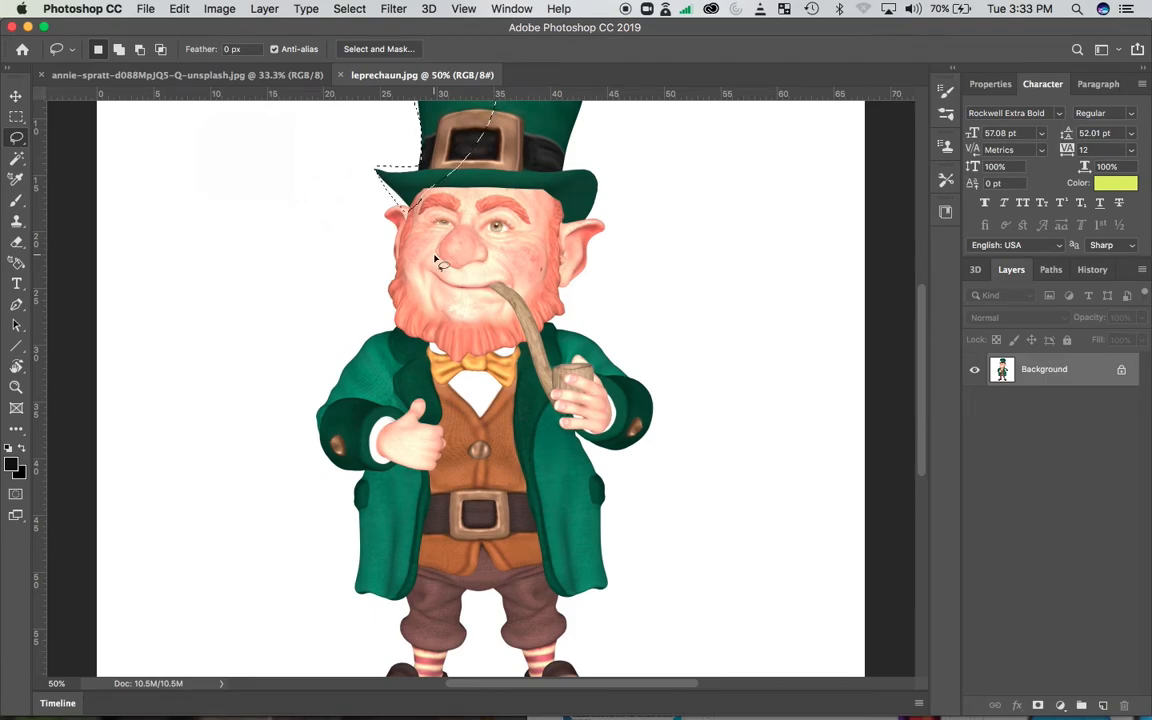
key(super+equal)
key(super+equal)
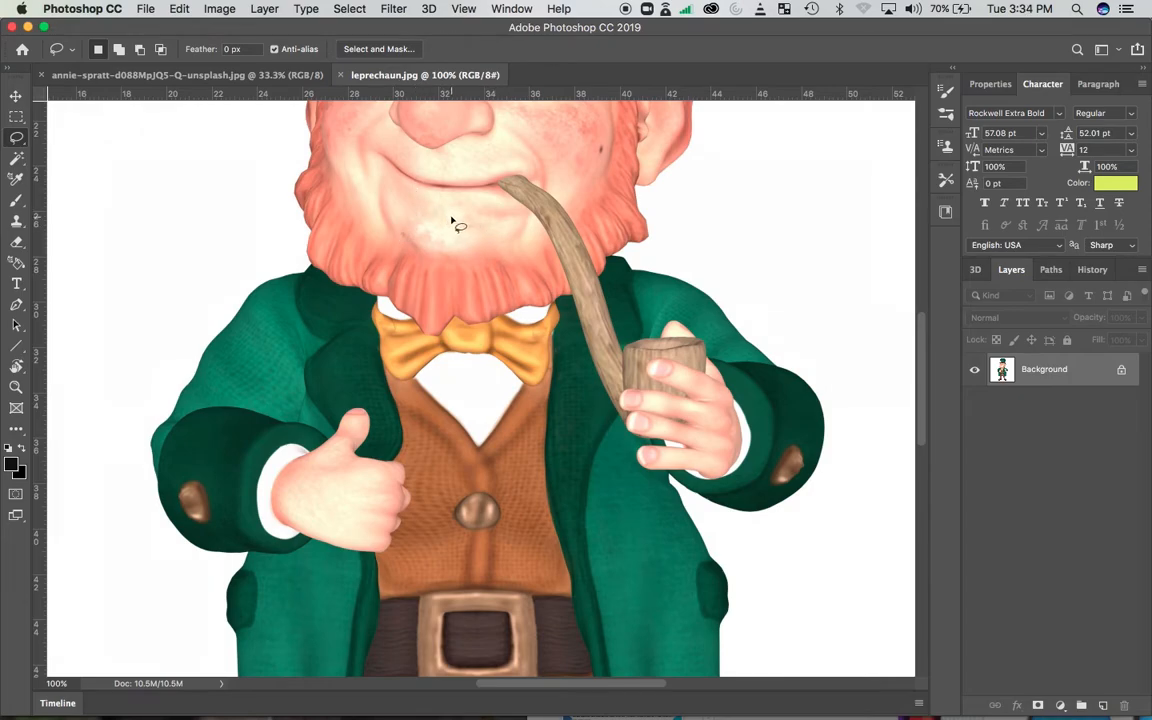
drag(400, 172, 458, 580)
key(super+r)
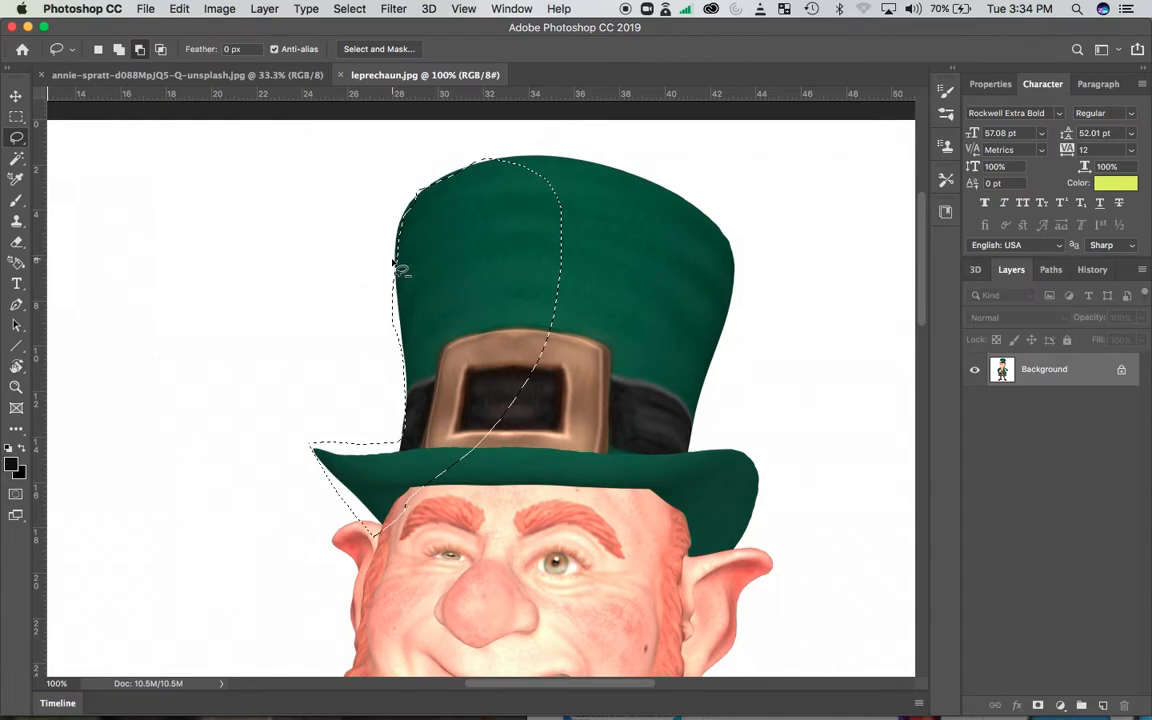
Refine the hat selection by subtracting the excess outside its edge and adding the missed part, and deselect it
mouse_move(392, 264)
mouse_down()
mouse_move(399, 348)
mouse_move(377, 337)
mouse_move(380, 294)
mouse_up()
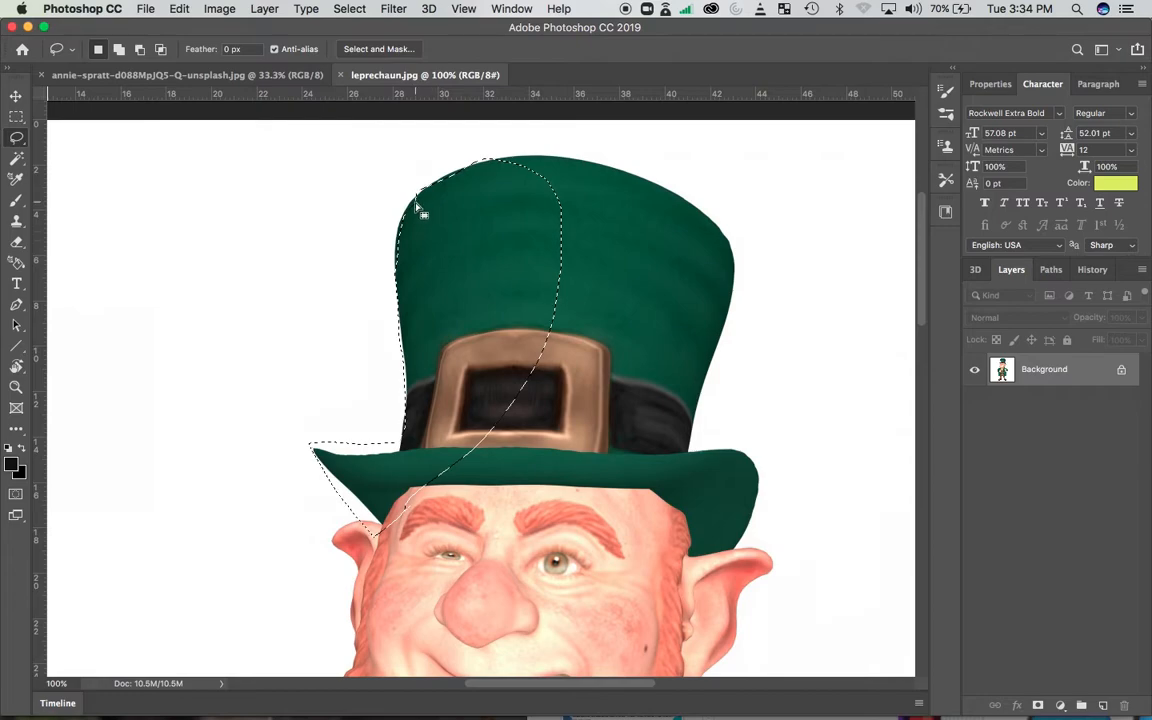
key(shift)
mouse_move(400, 257)
mouse_down()
mouse_move(426, 262)
mouse_move(404, 215)
mouse_move(418, 188)
mouse_up()
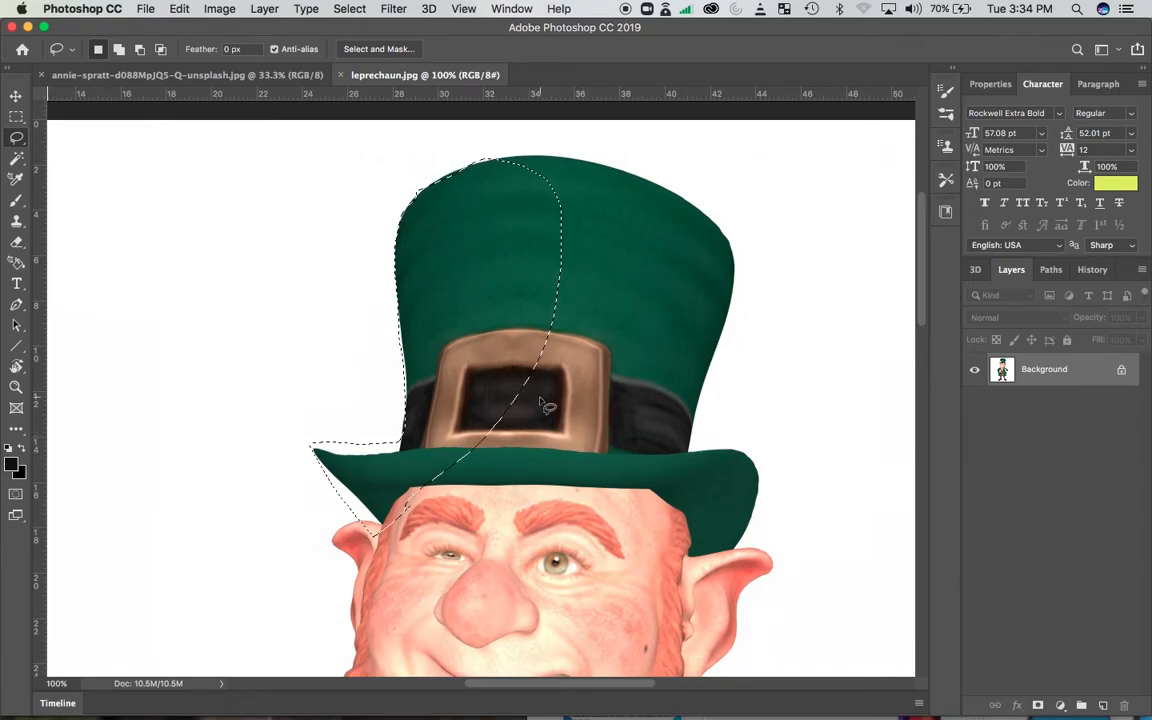
click(347, 9)
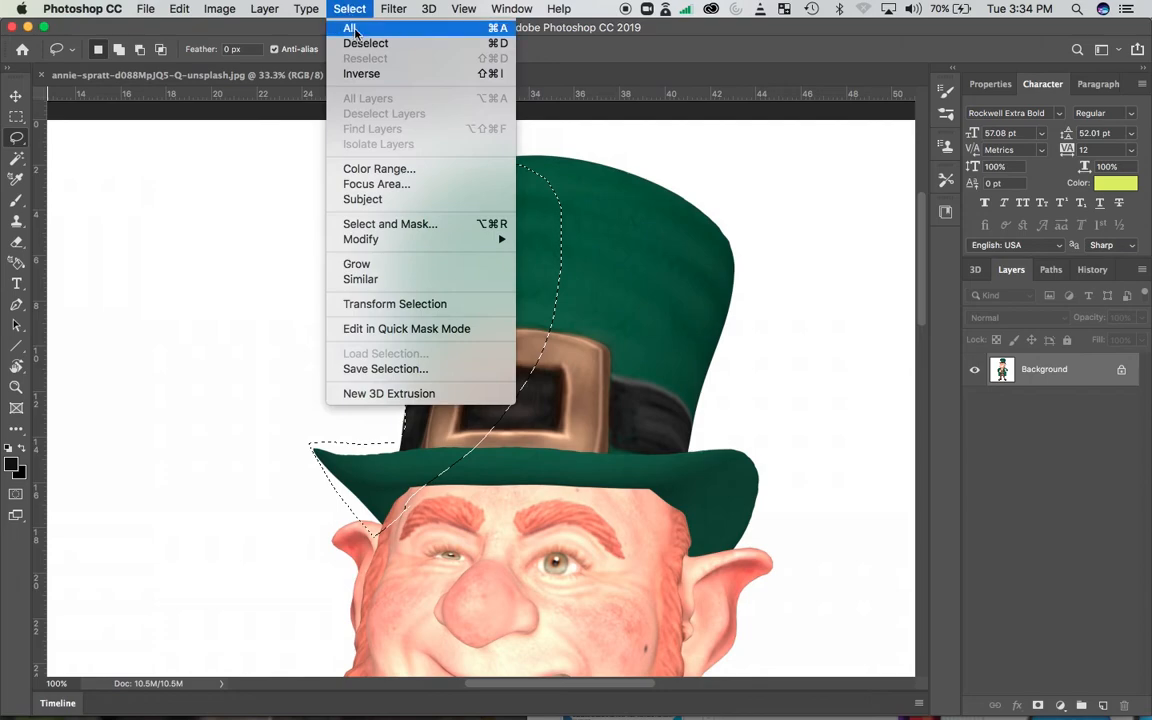
click(381, 44)
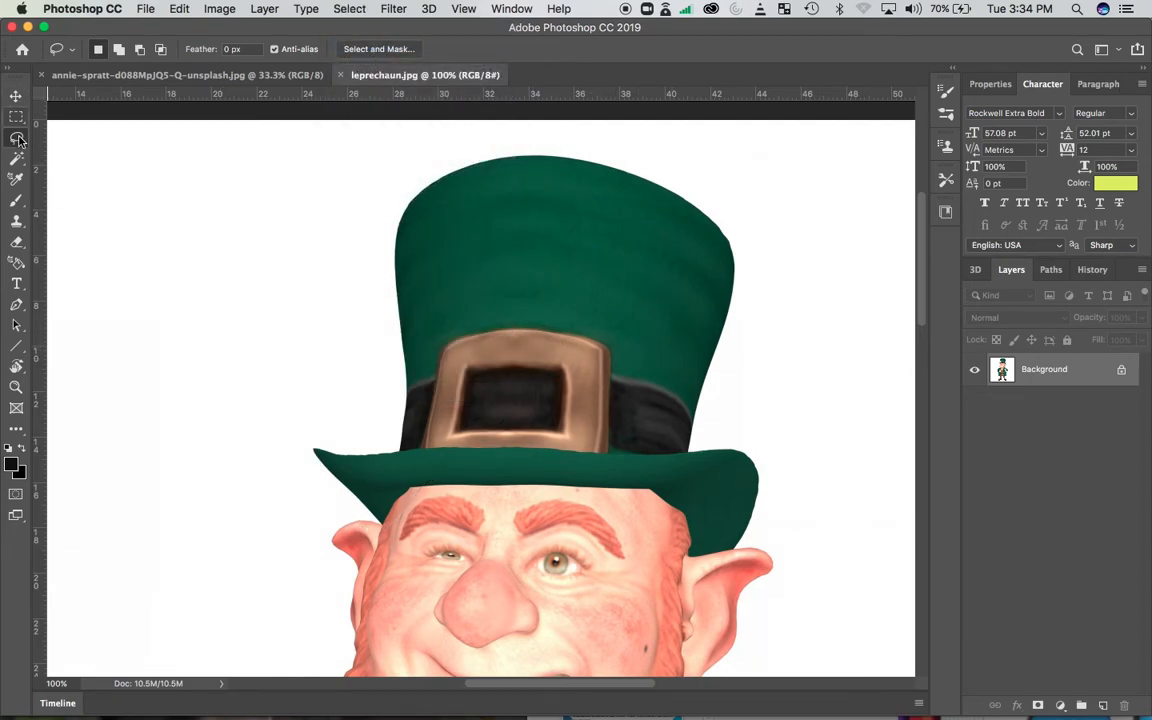
Try tracing the outline of the leprechaun's hat and ear with the Magnetic Lasso tool, and clear the selection
click(17, 163)
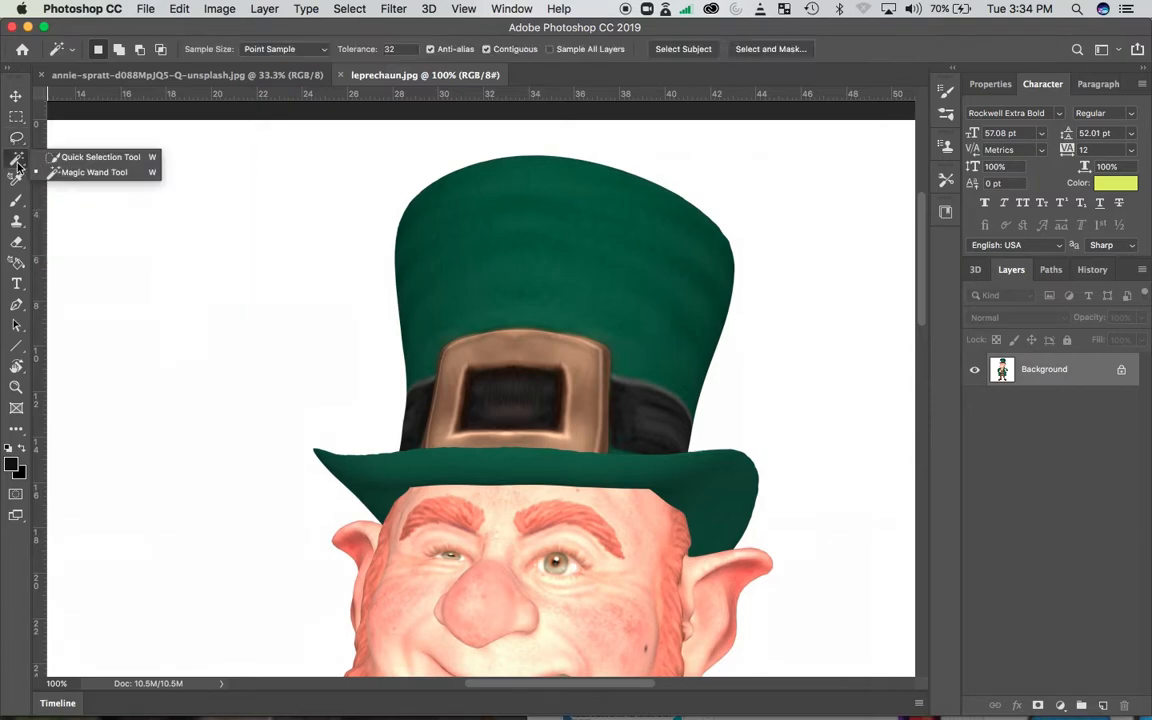
click(13, 144)
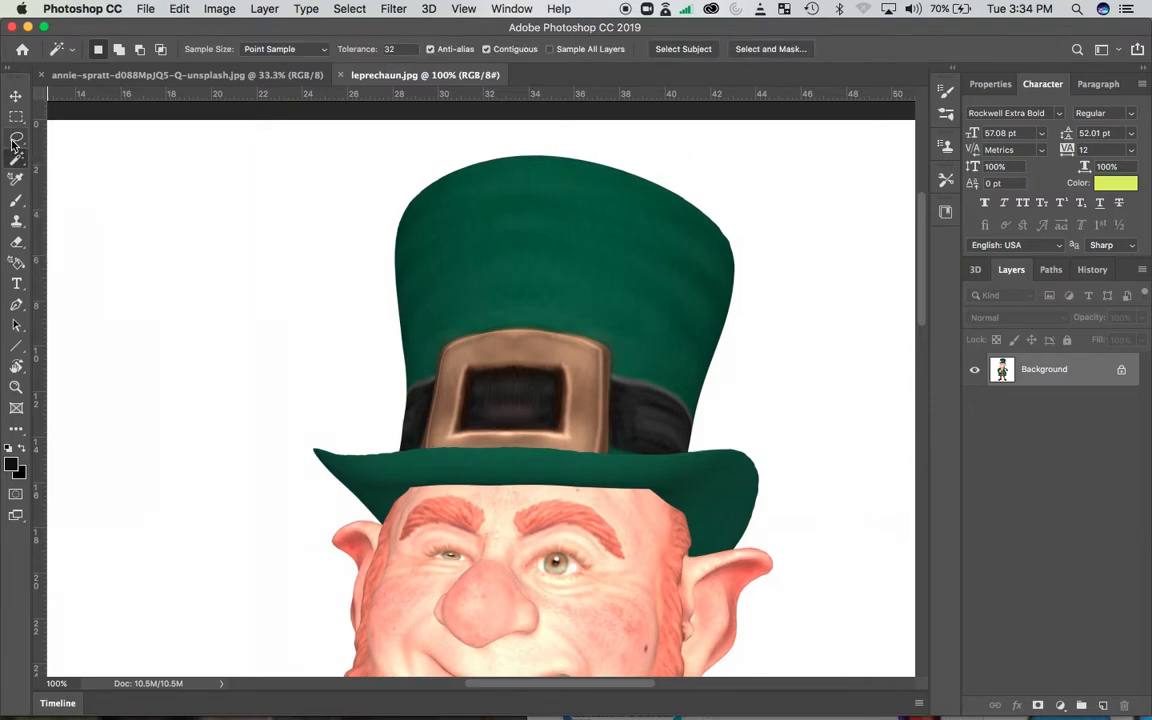
mouse_move(13, 144)
mouse_down()
mouse_move(64, 136)
mouse_move(40, 138)
mouse_up()
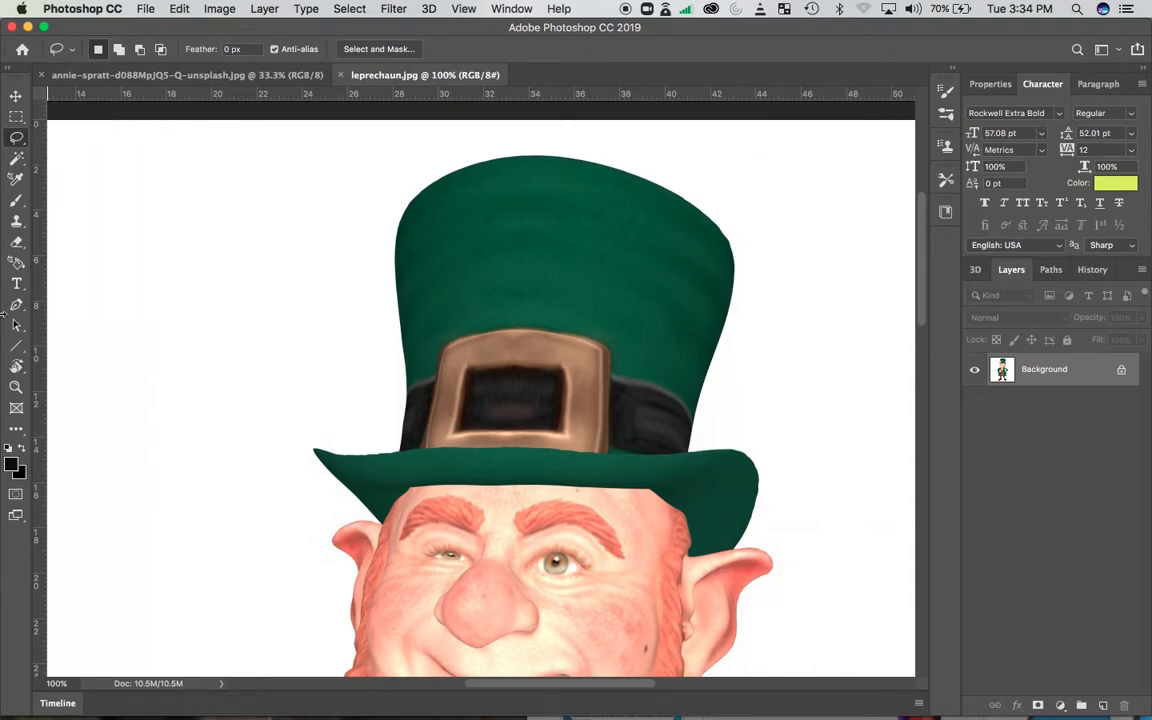
key(c)
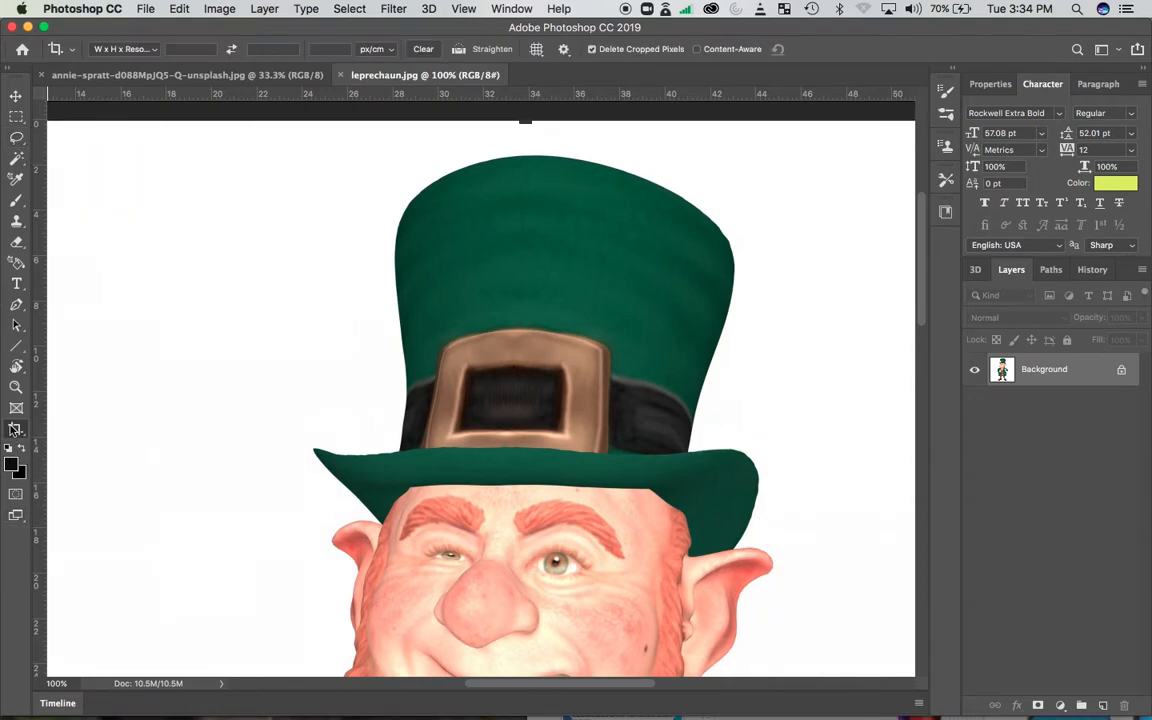
click(13, 429)
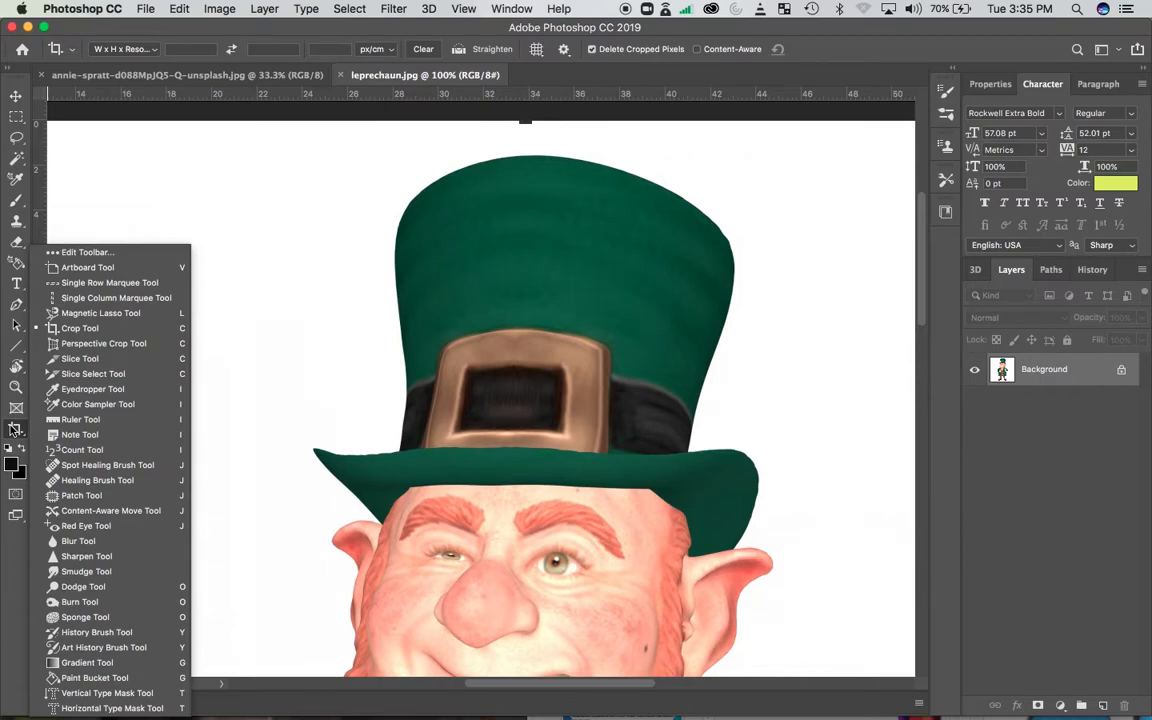
click(112, 314)
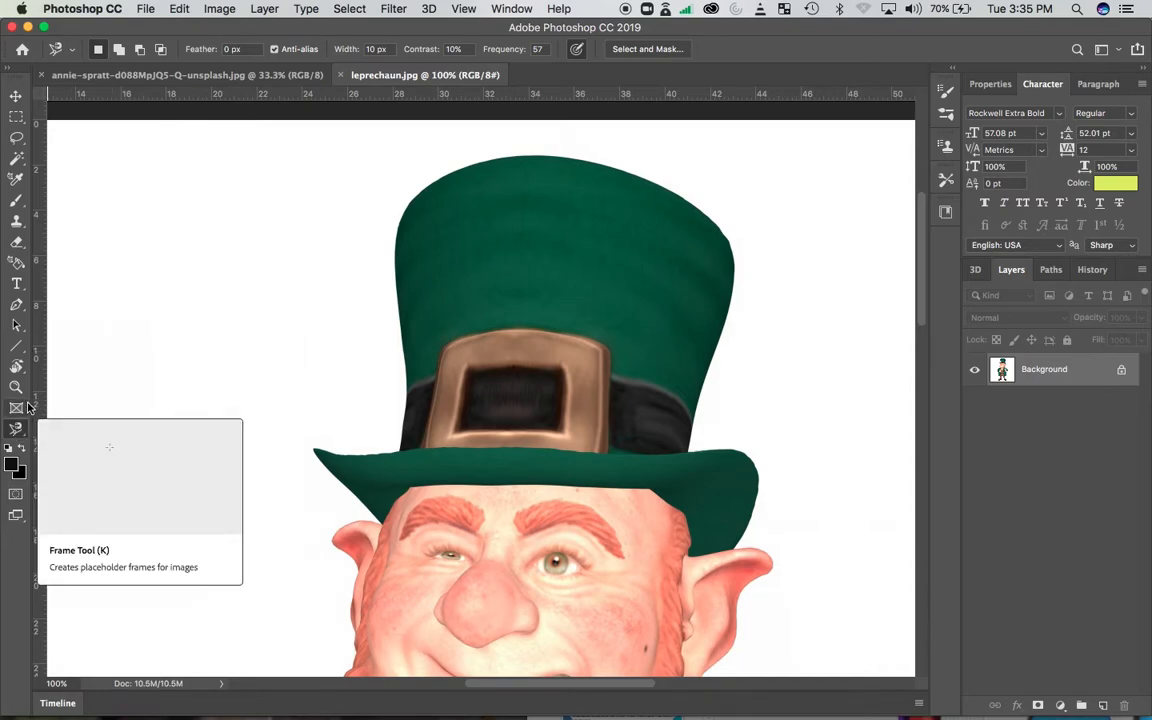
click(392, 228)
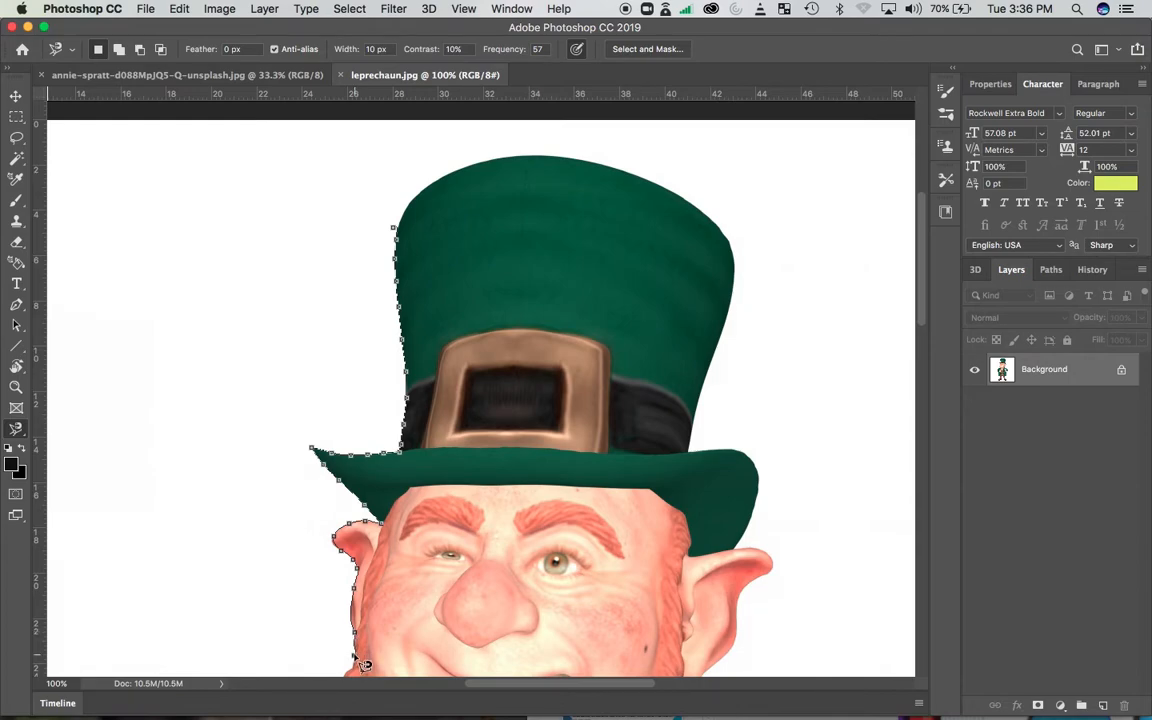
click(400, 237)
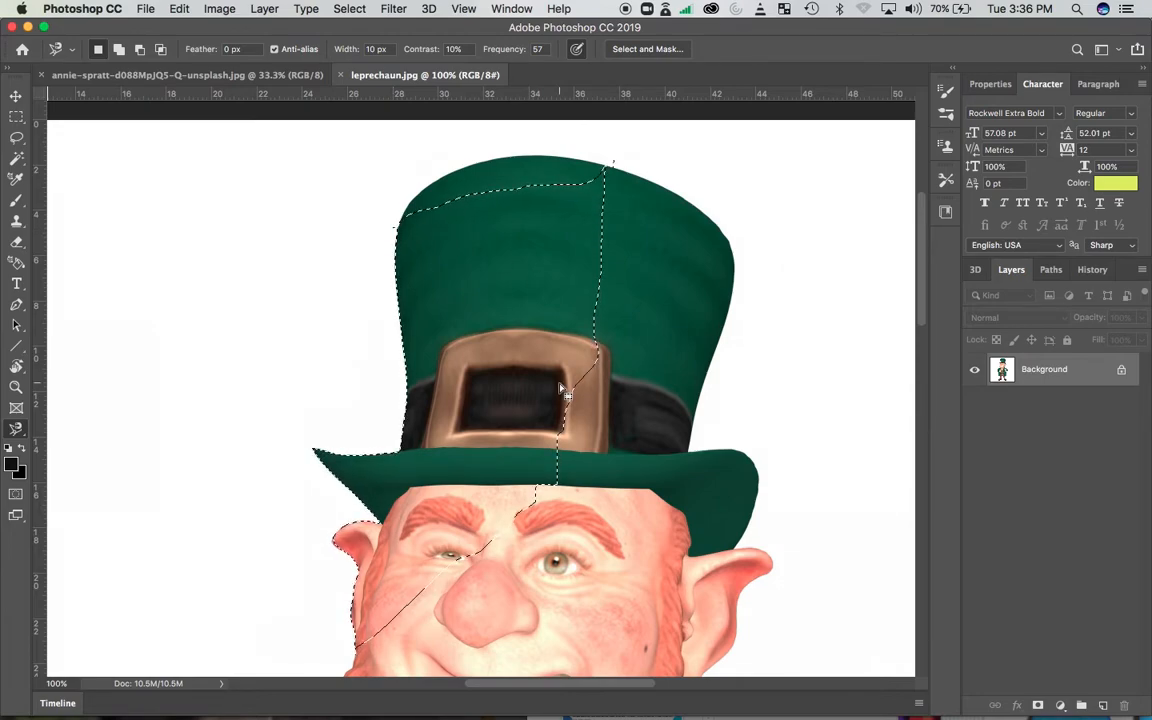
click(349, 9)
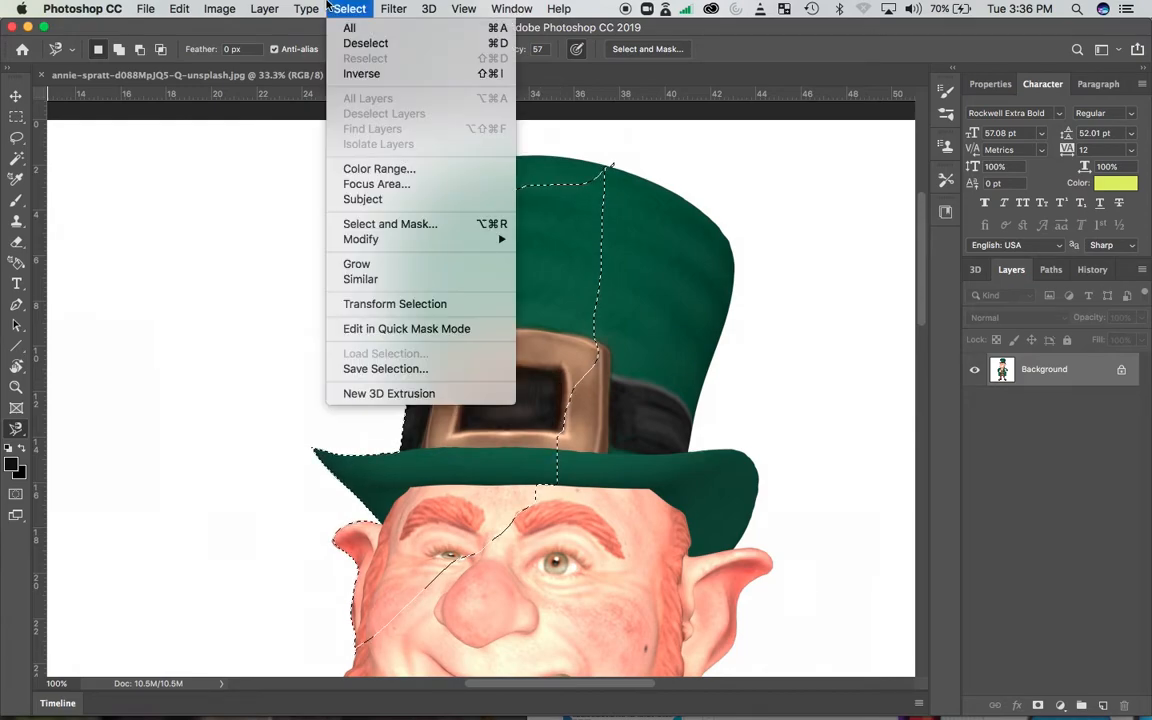
click(366, 43)
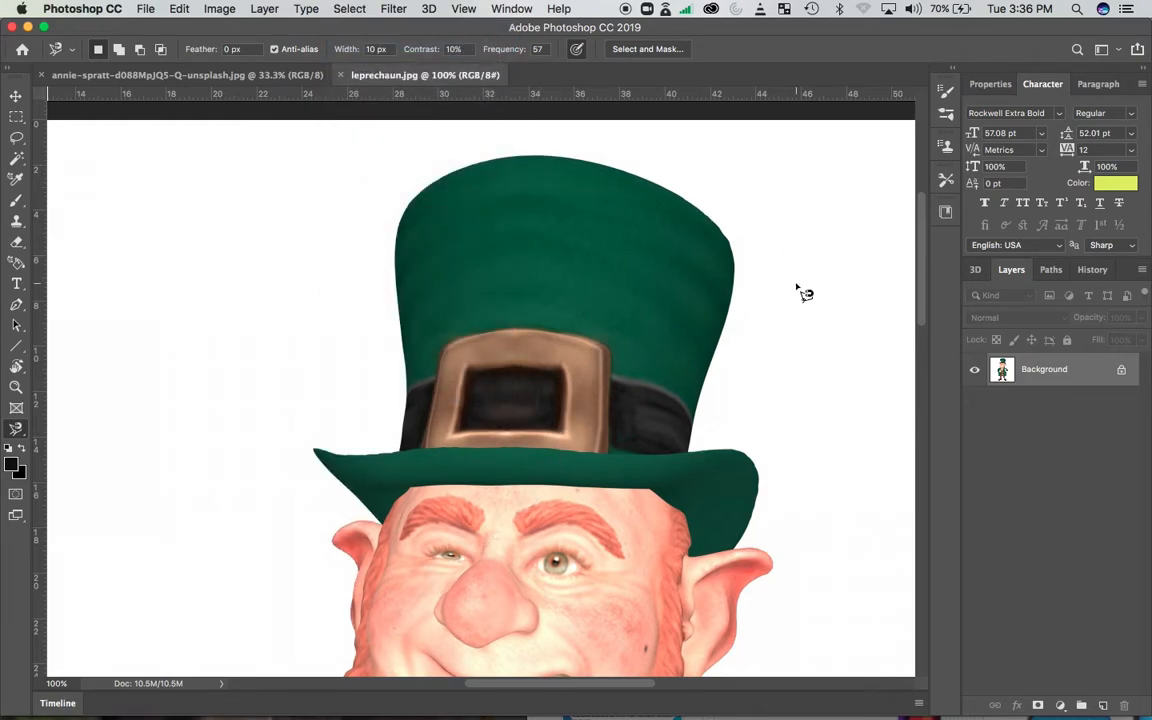
Select the white background with the Magic Wand and invert the selection so the leprechaun is selected
key(super+minus)
key(super+minus)
key(super+minus)
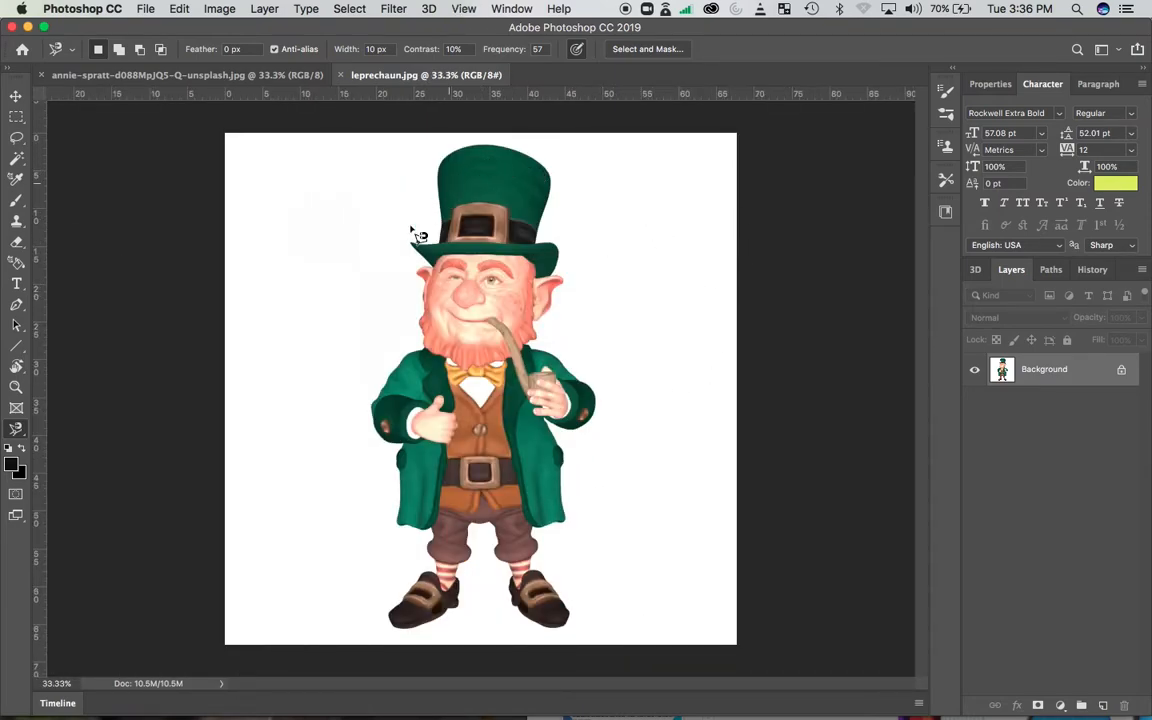
click(17, 159)
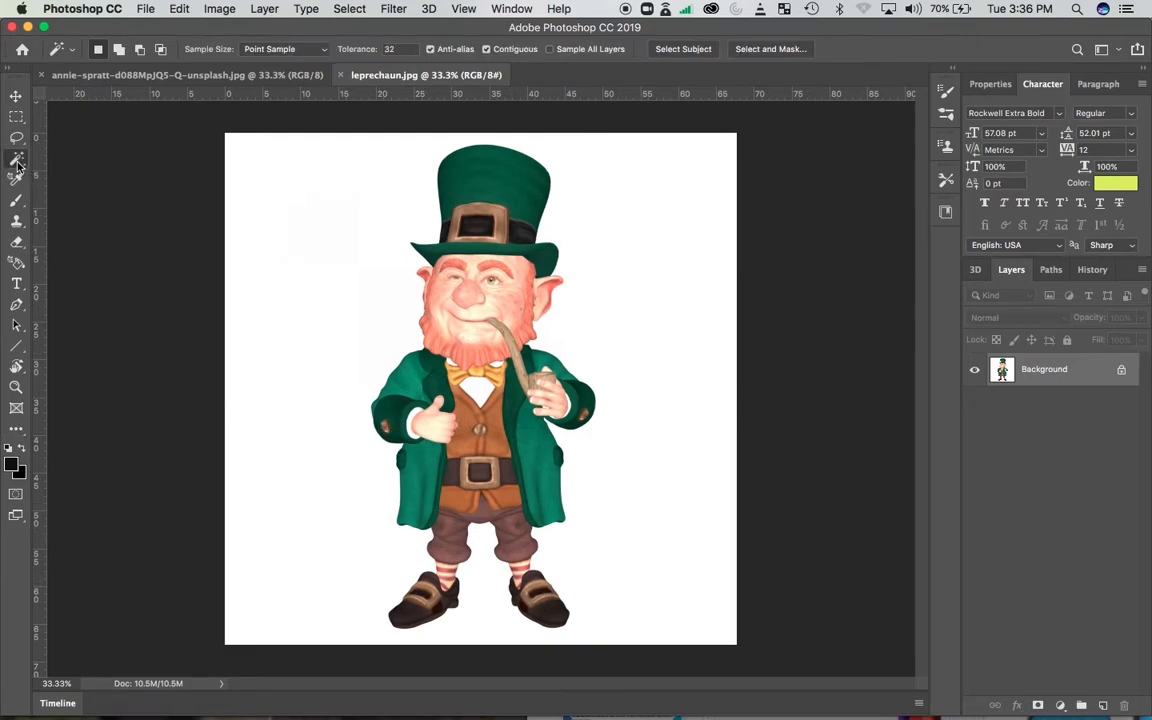
click(376, 288)
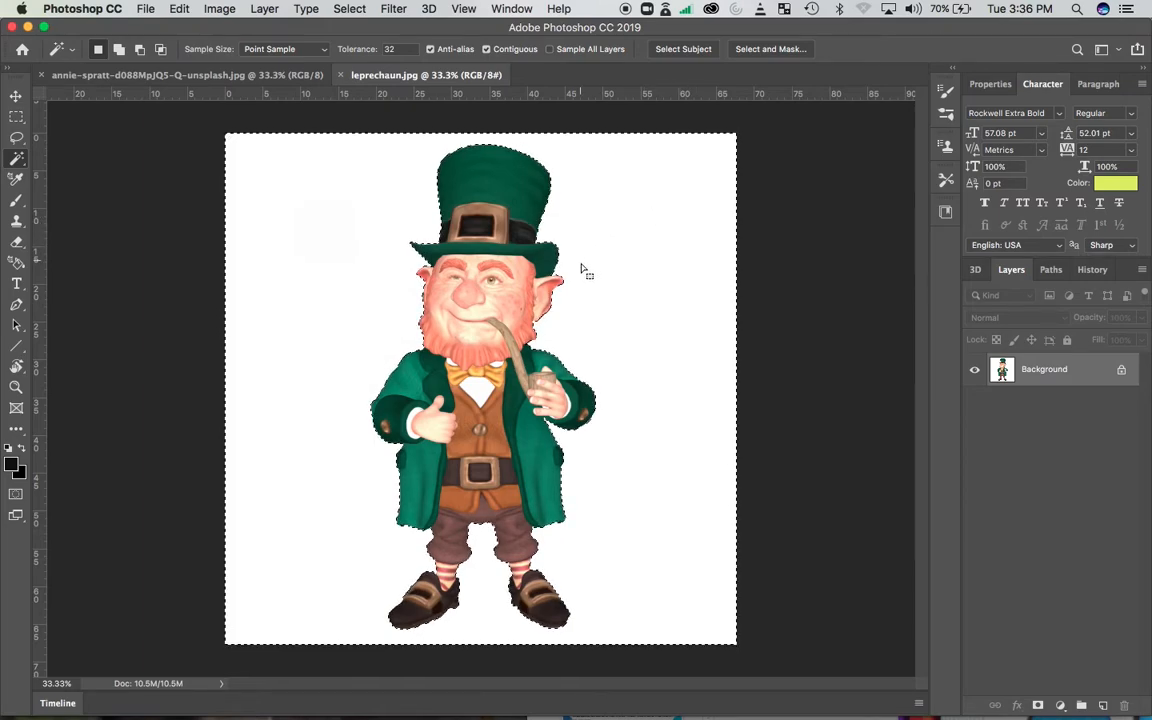
click(357, 11)
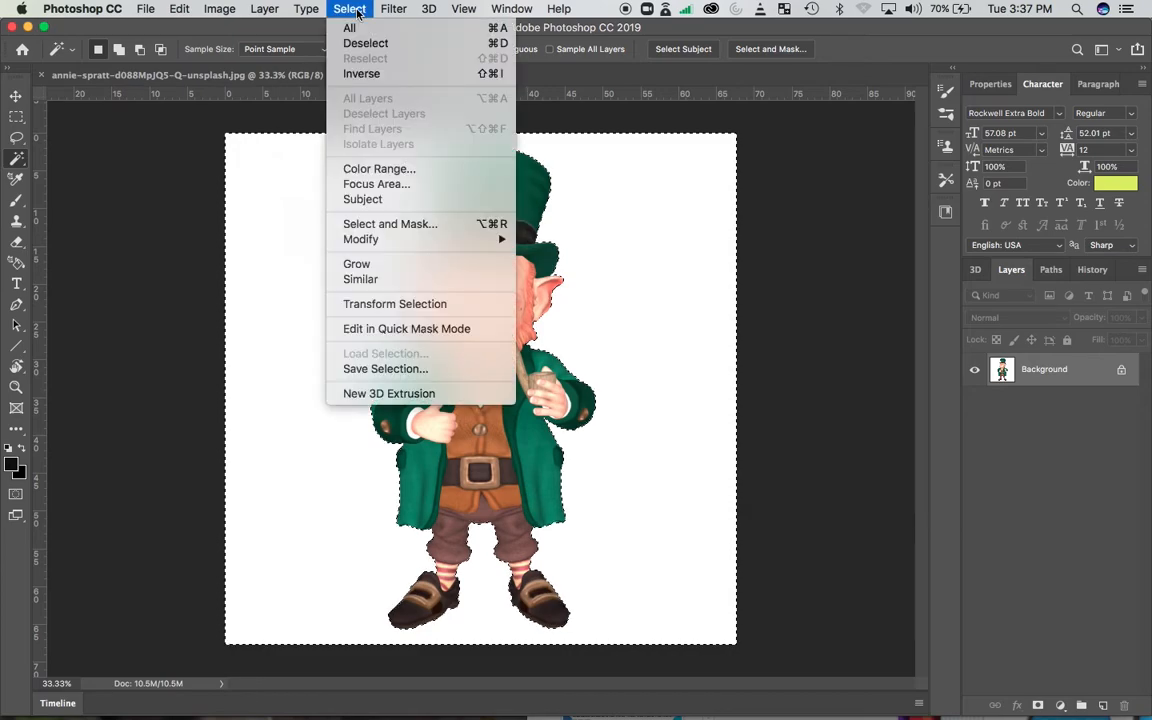
click(371, 80)
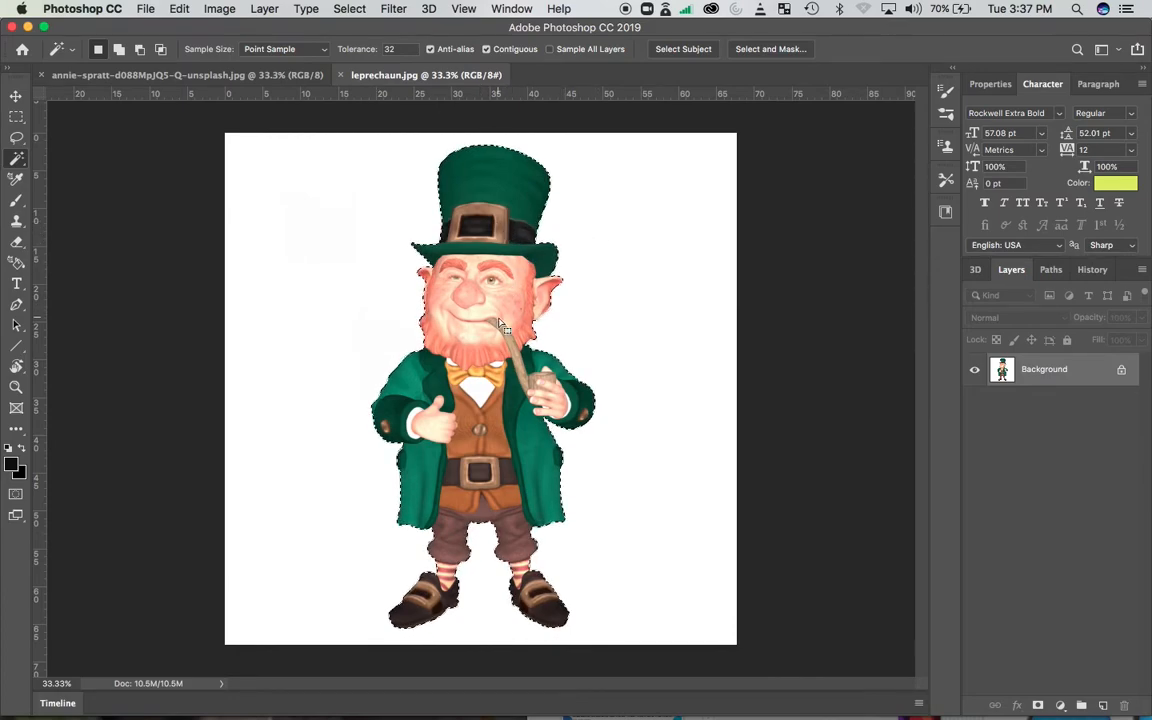
Move the selected leprechaun into the tree stump photo and position it over the stump with the feet near the lower edge
click(230, 77)
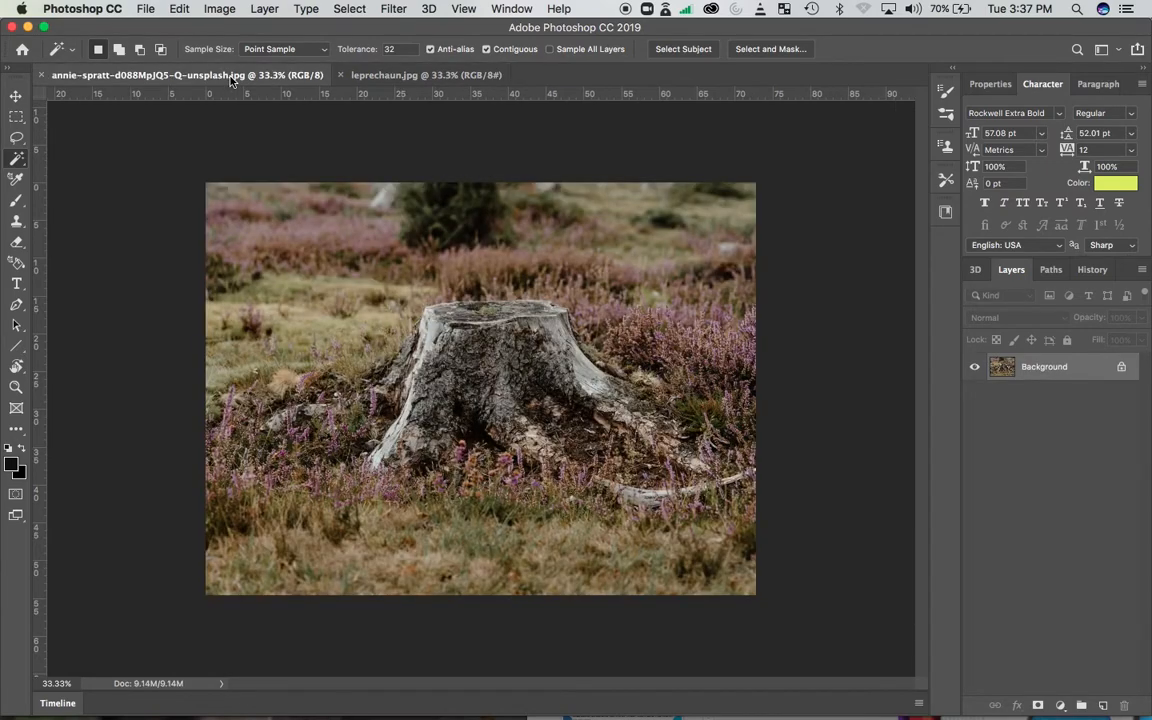
click(398, 76)
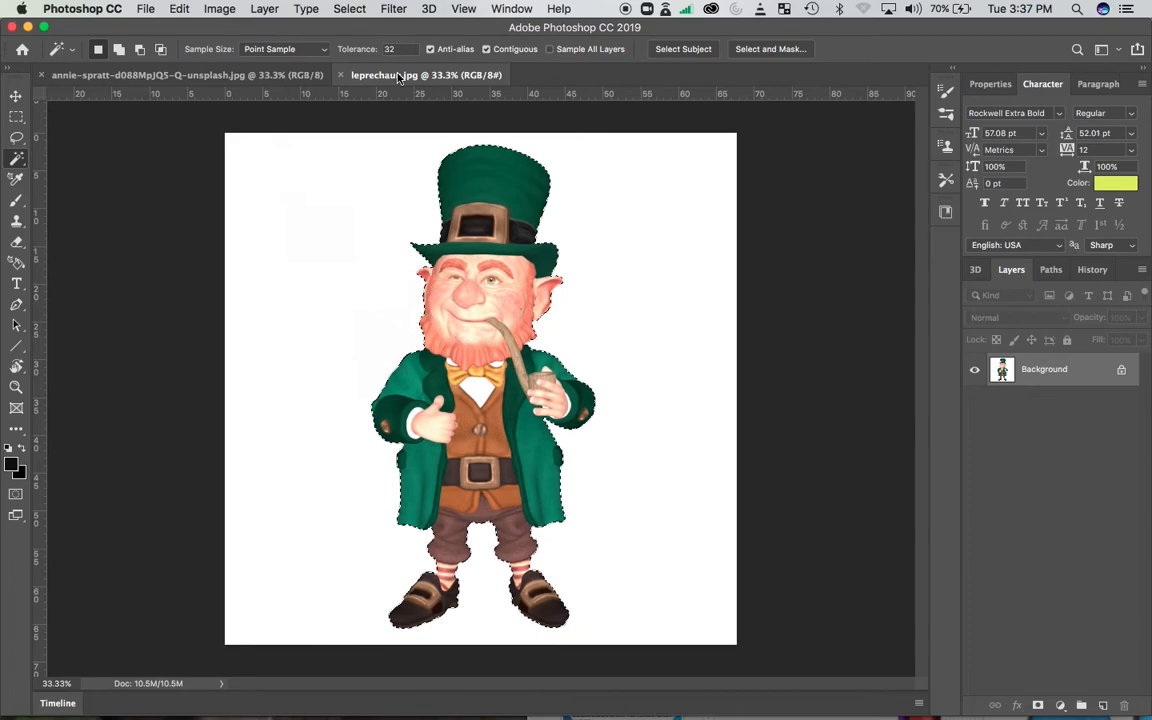
click(17, 100)
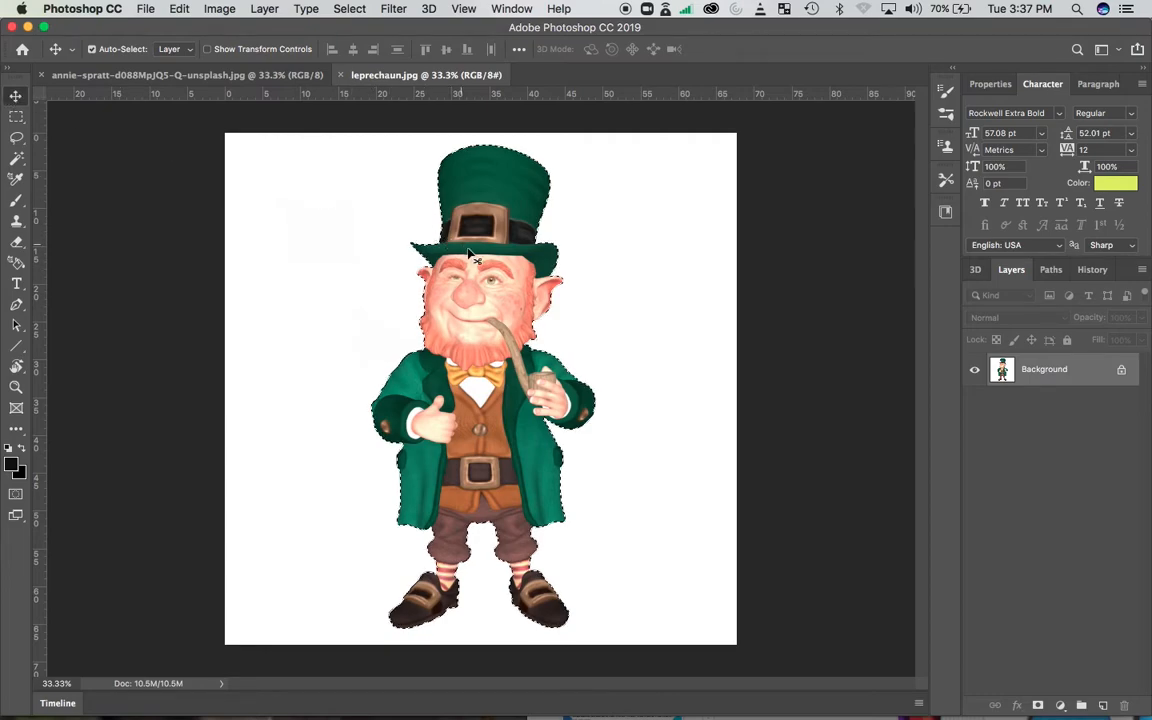
drag(478, 263, 519, 378)
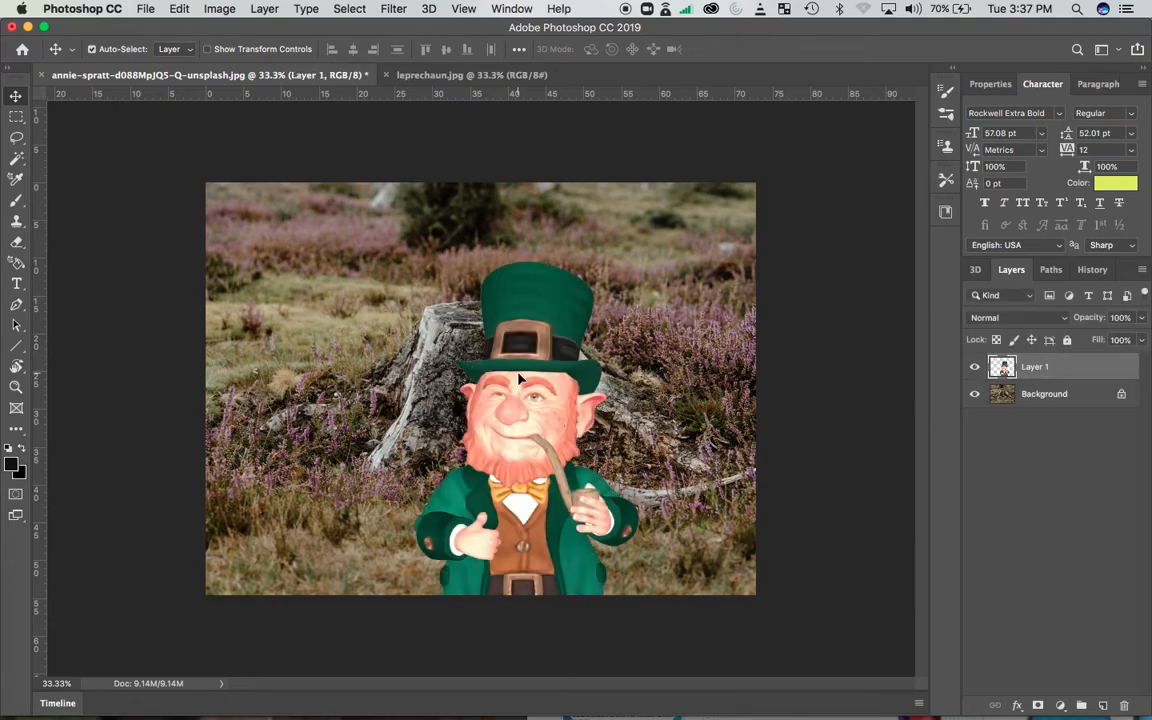
drag(515, 430, 531, 307)
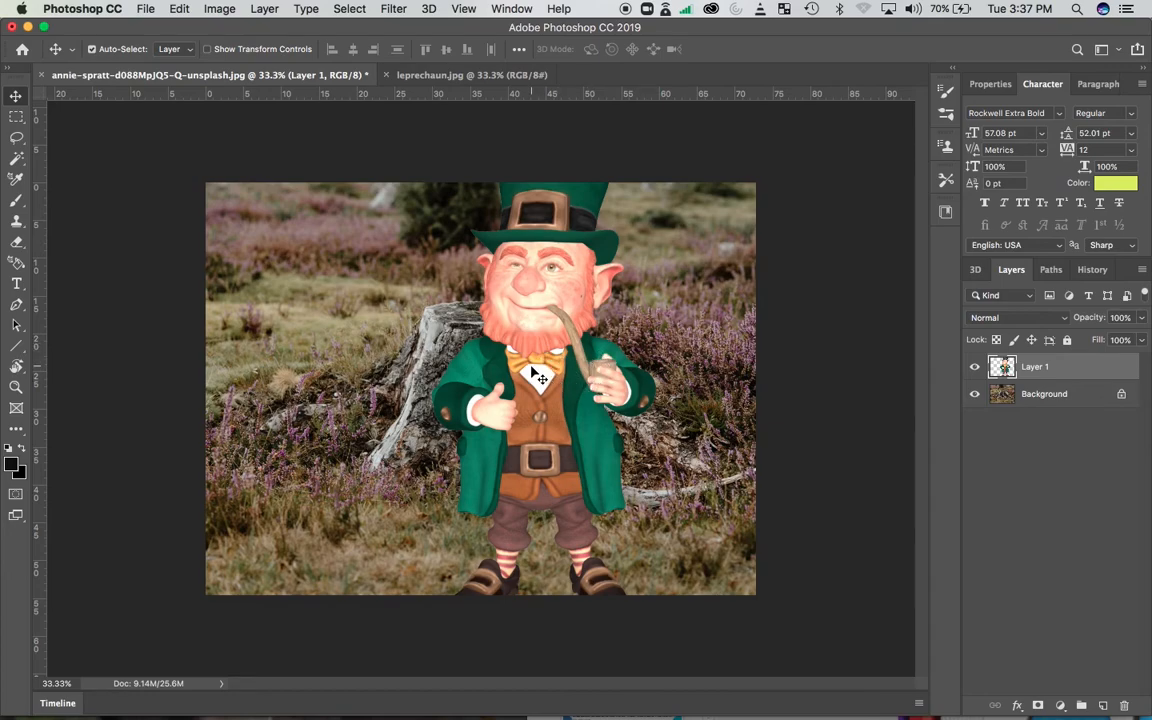
Try scaling the leprechaun layer to about 80%, stretch it to about 105% width and 57% height, and cancel the transform
click(172, 10)
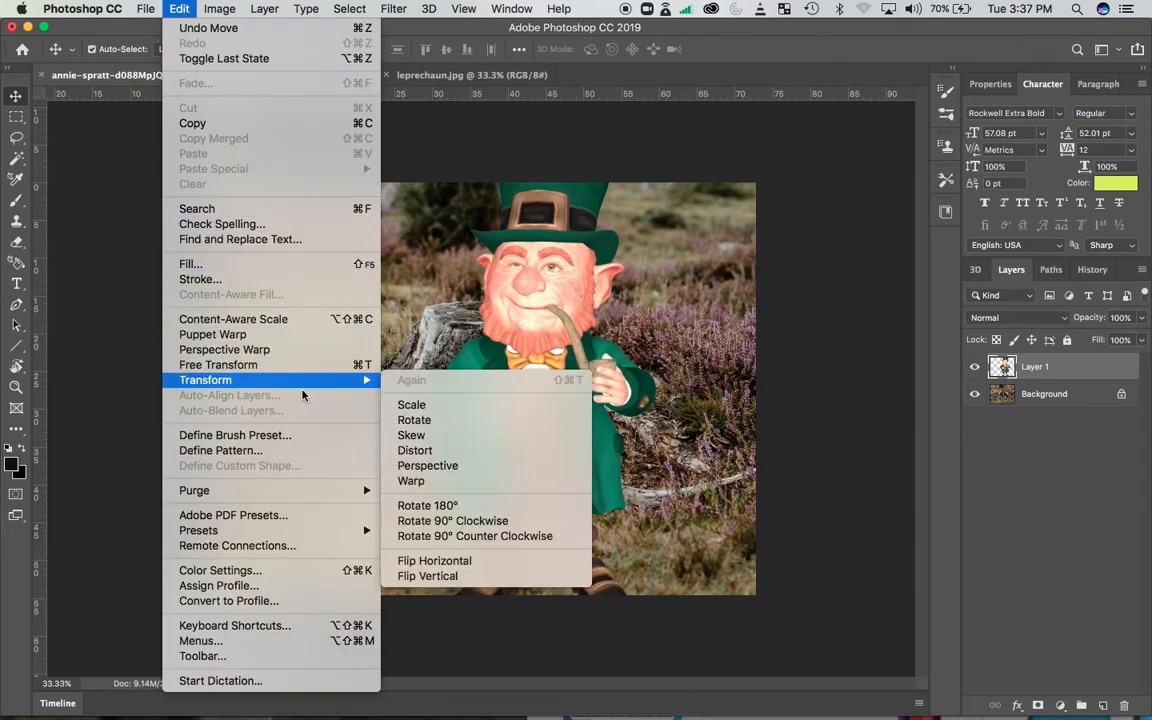
mouse_move(357, 386)
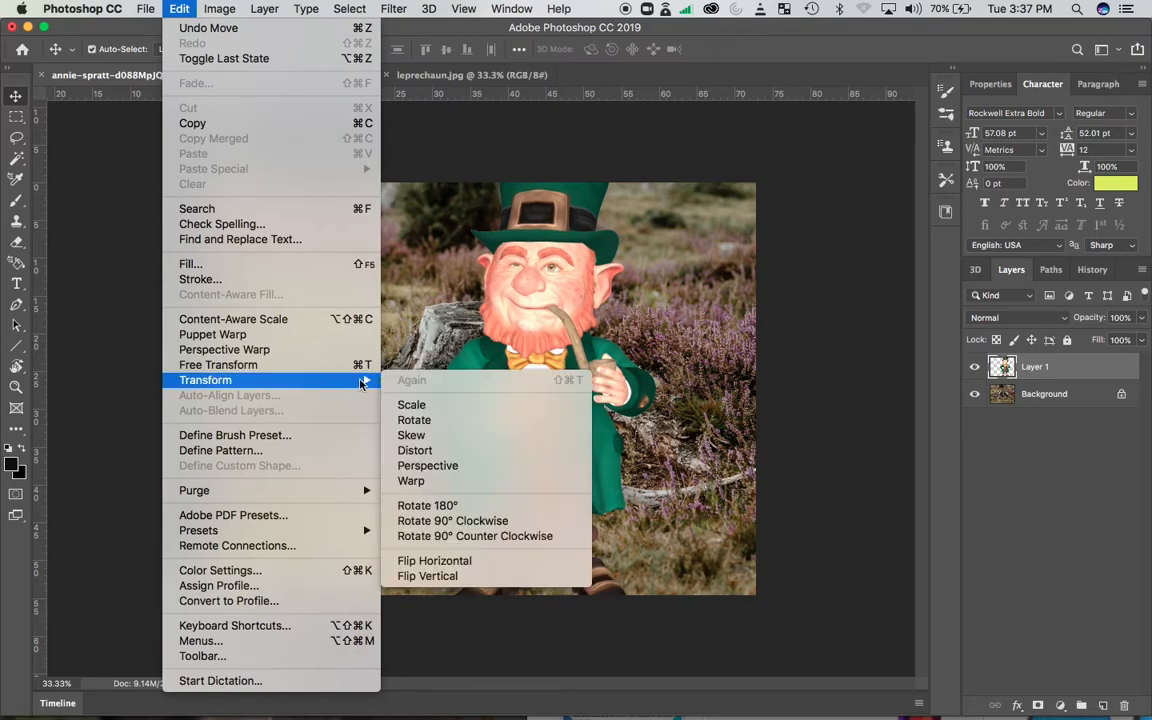
click(413, 405)
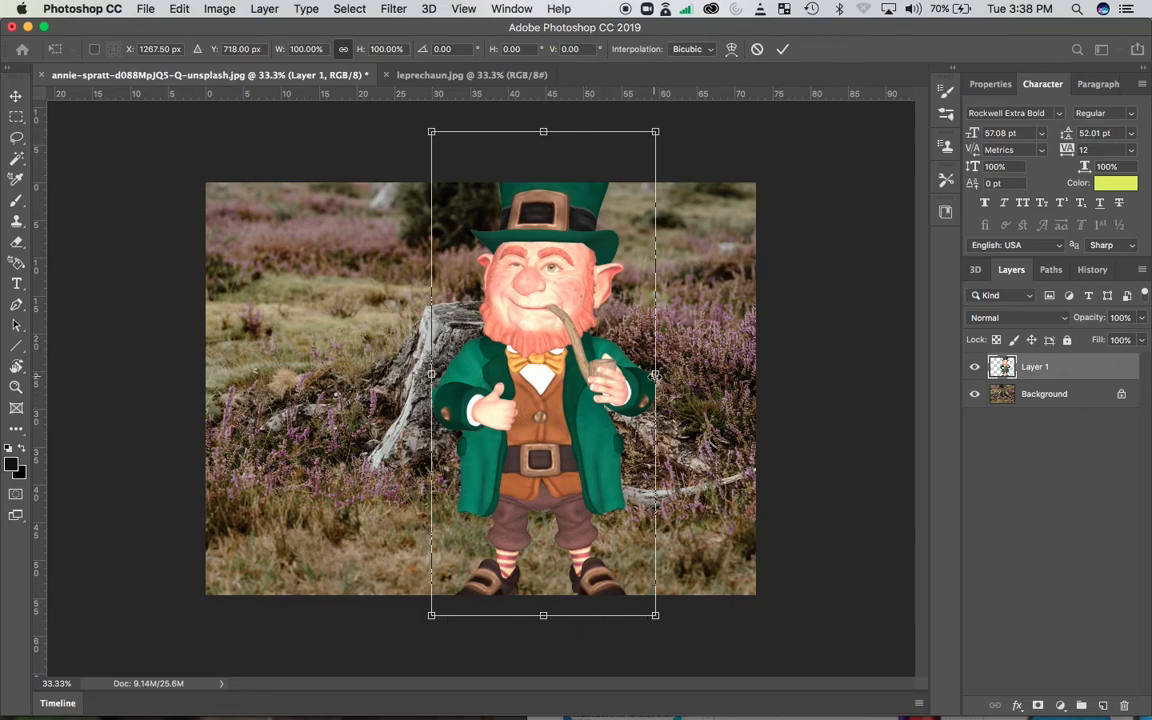
drag(655, 374, 611, 373)
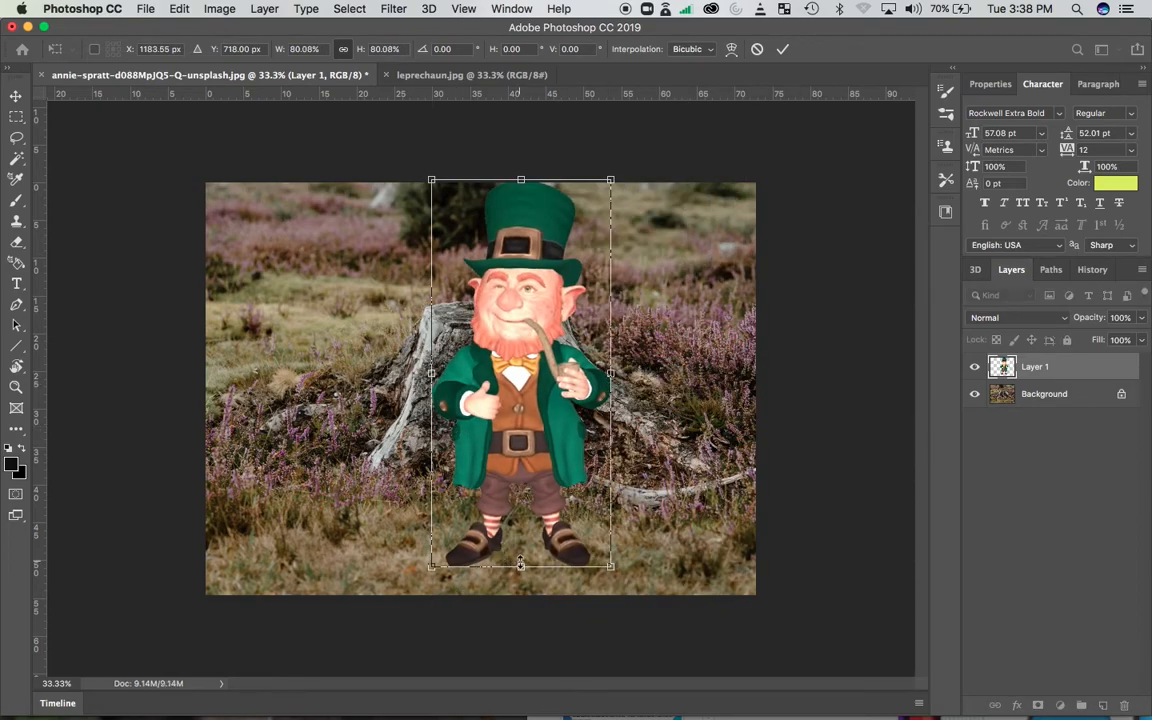
drag(520, 563, 534, 447)
drag(597, 322, 667, 322)
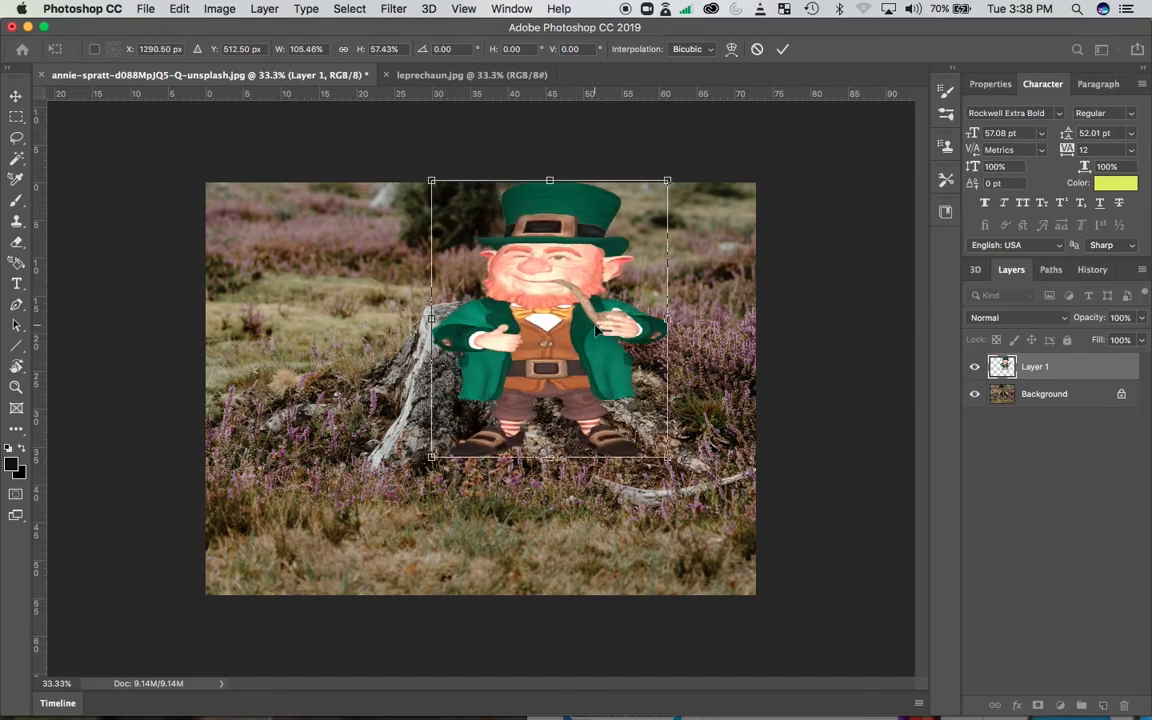
key(Escape)
Scale the leprechaun layer proportionally to about 26% and position it standing on the flat top of the tree stump, near its left edge
key(super+t)
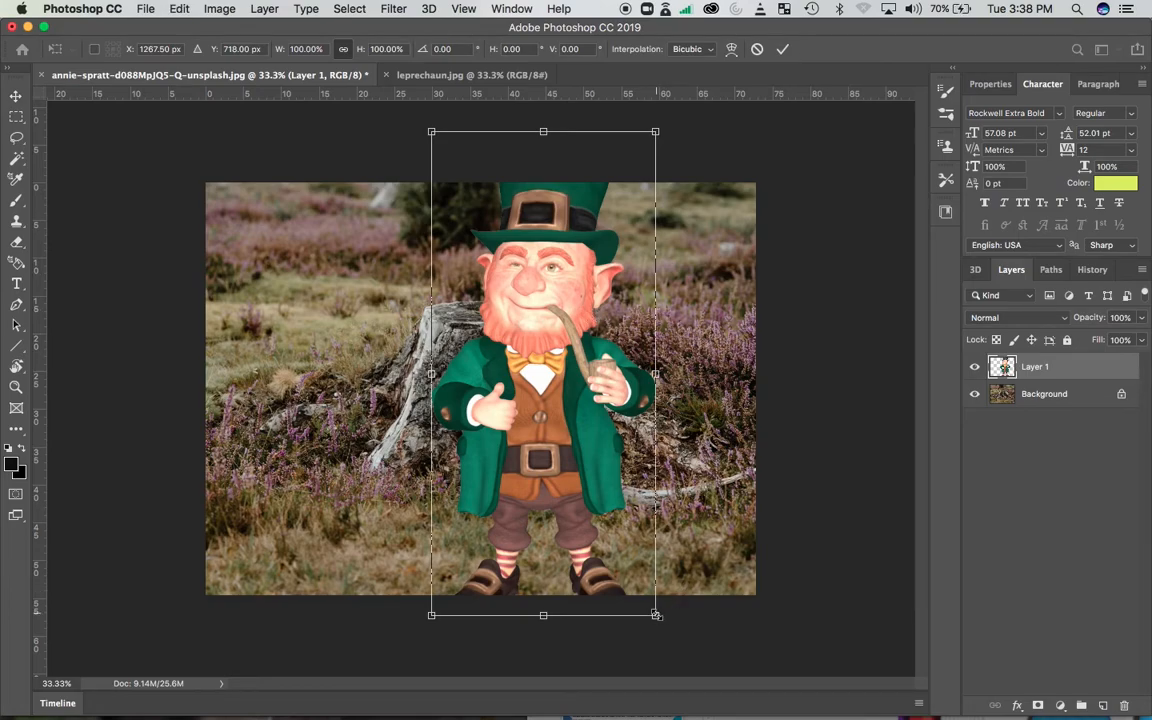
drag(656, 615, 510, 303)
drag(488, 258, 497, 277)
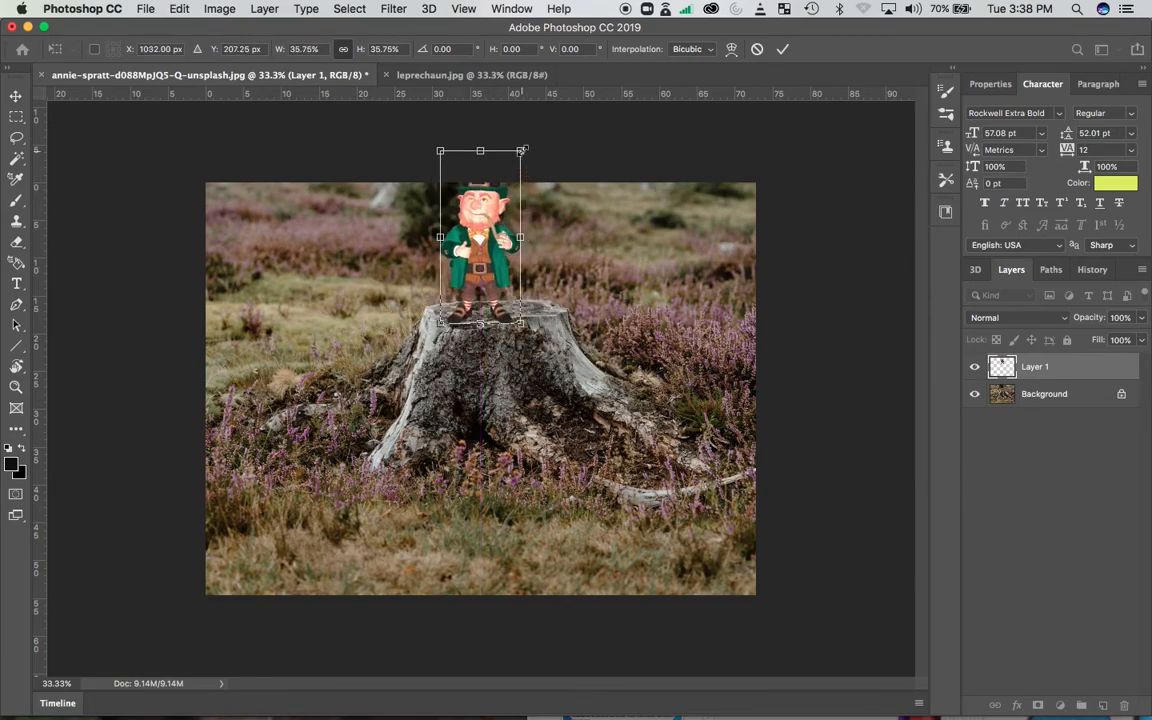
drag(521, 150, 484, 191)
drag(476, 262, 478, 275)
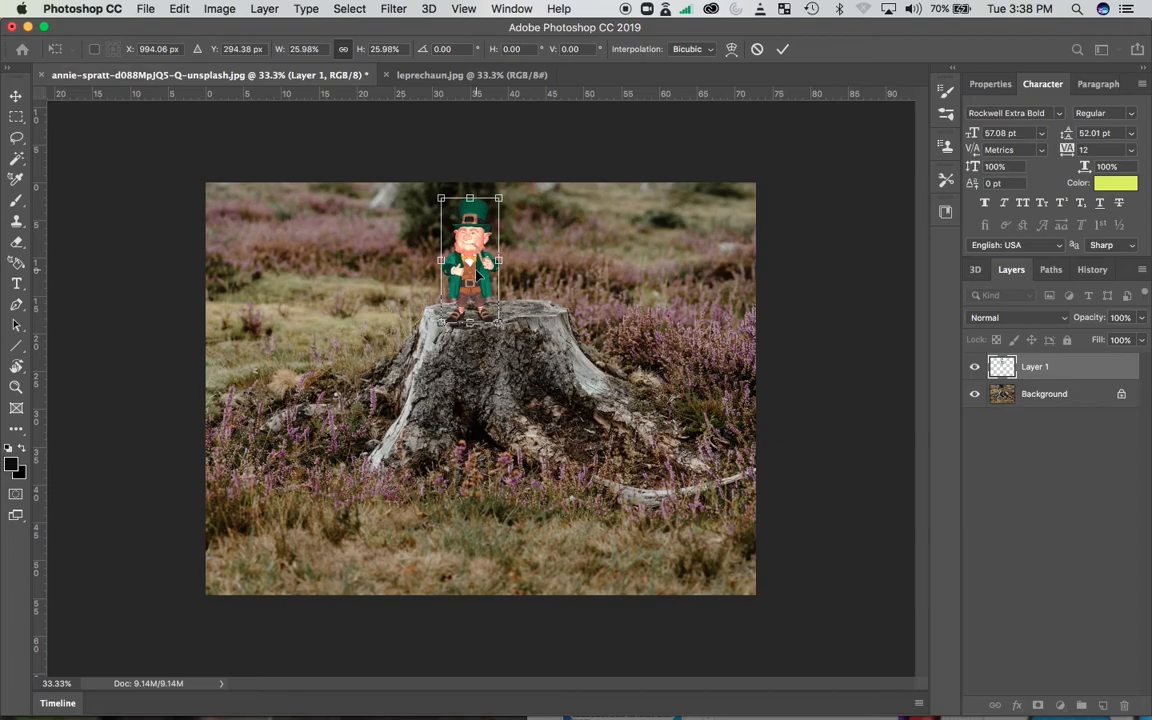
key(Return)
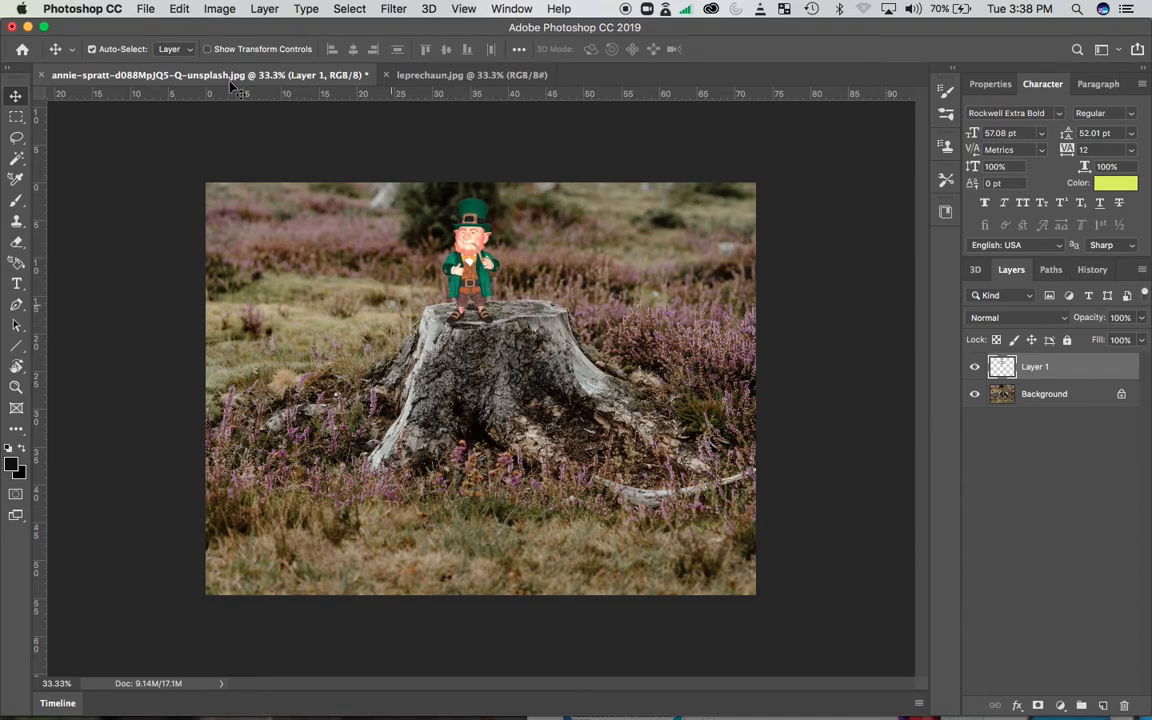
Try saving the composite under the JPEG format with Save As, and cancel the save
click(145, 8)
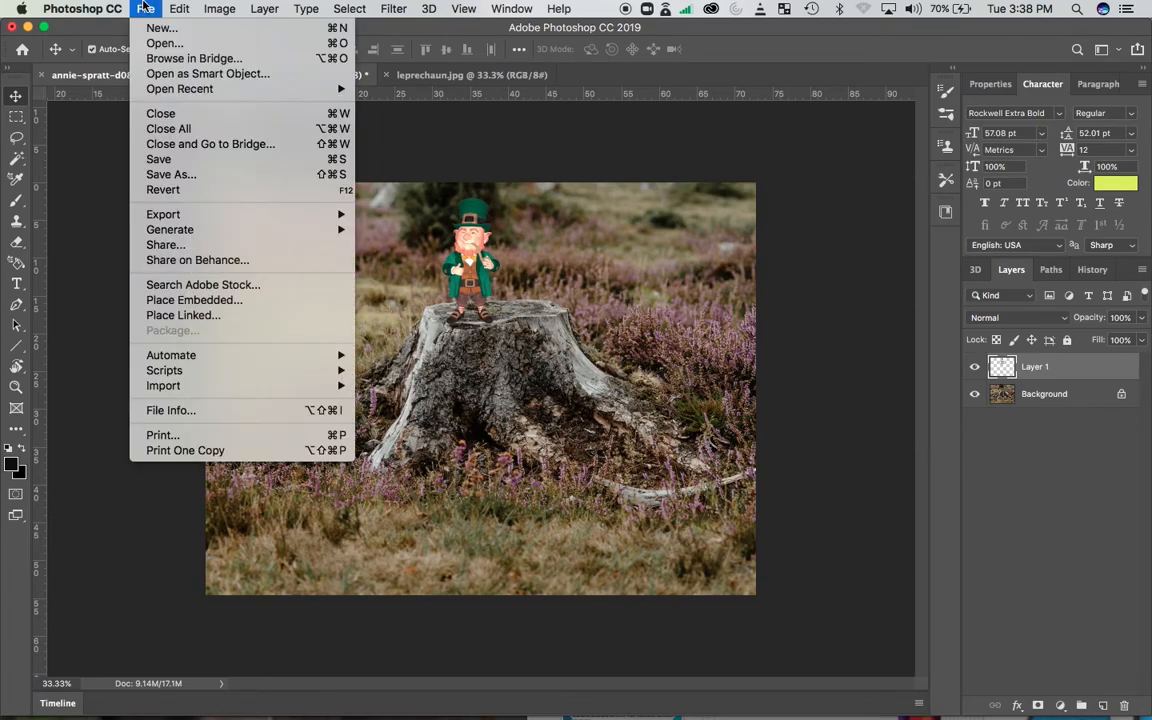
click(171, 175)
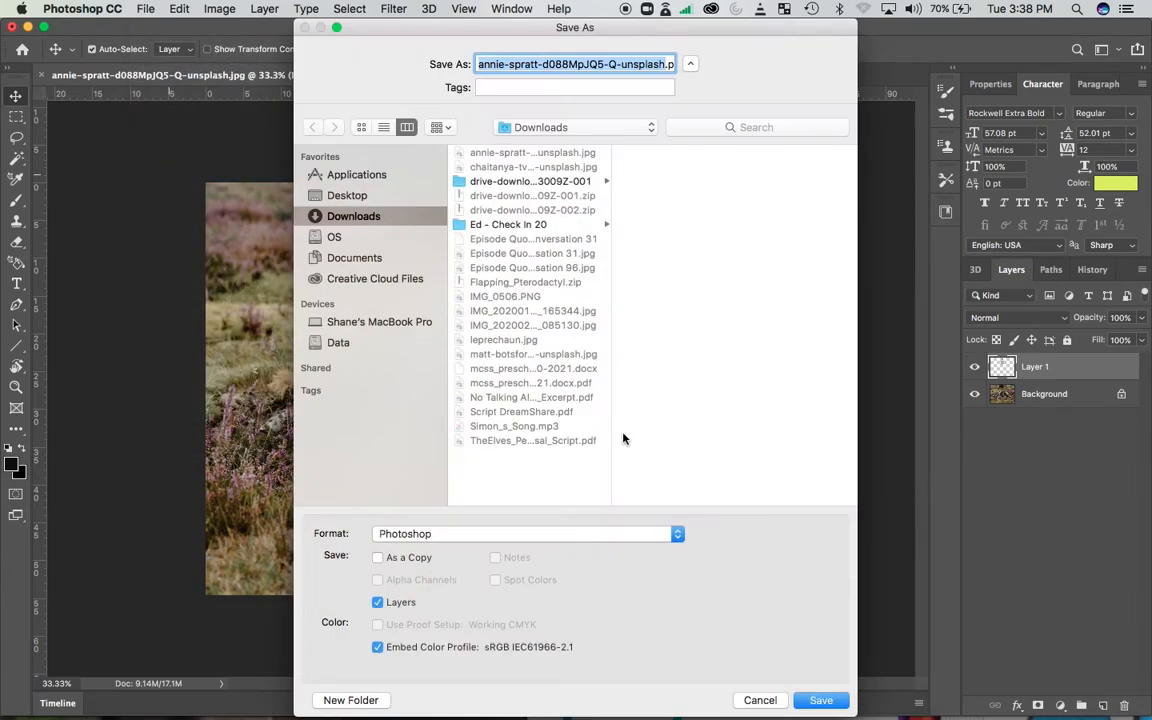
click(539, 534)
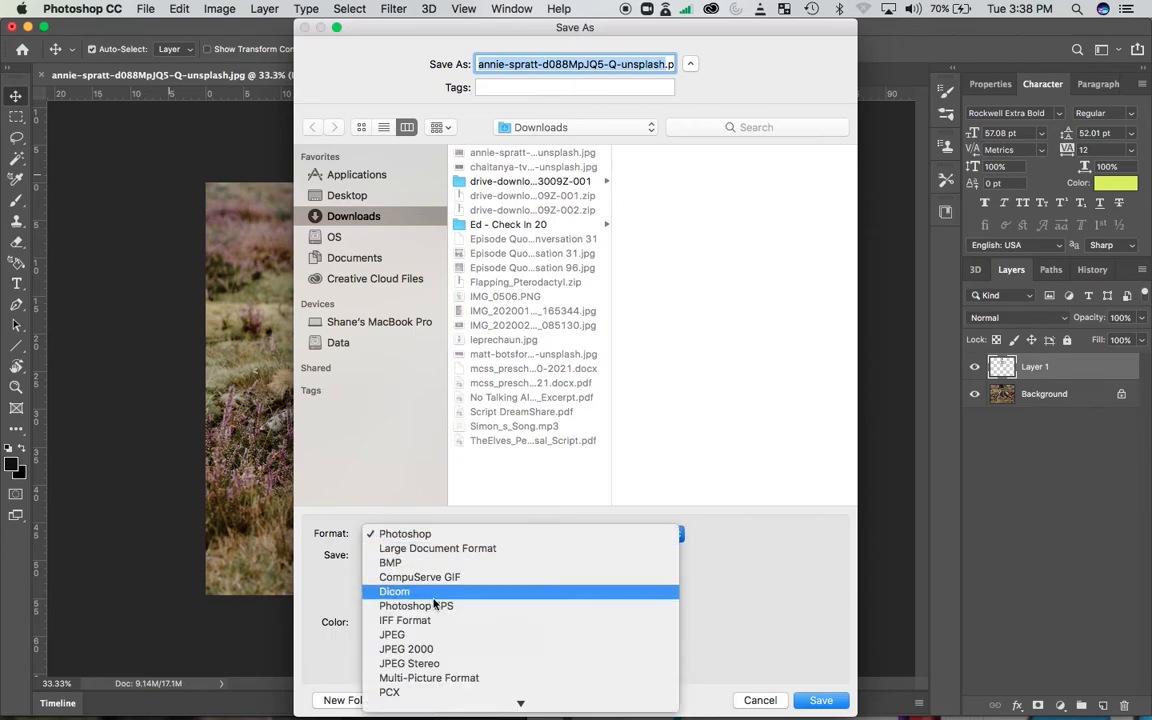
click(397, 636)
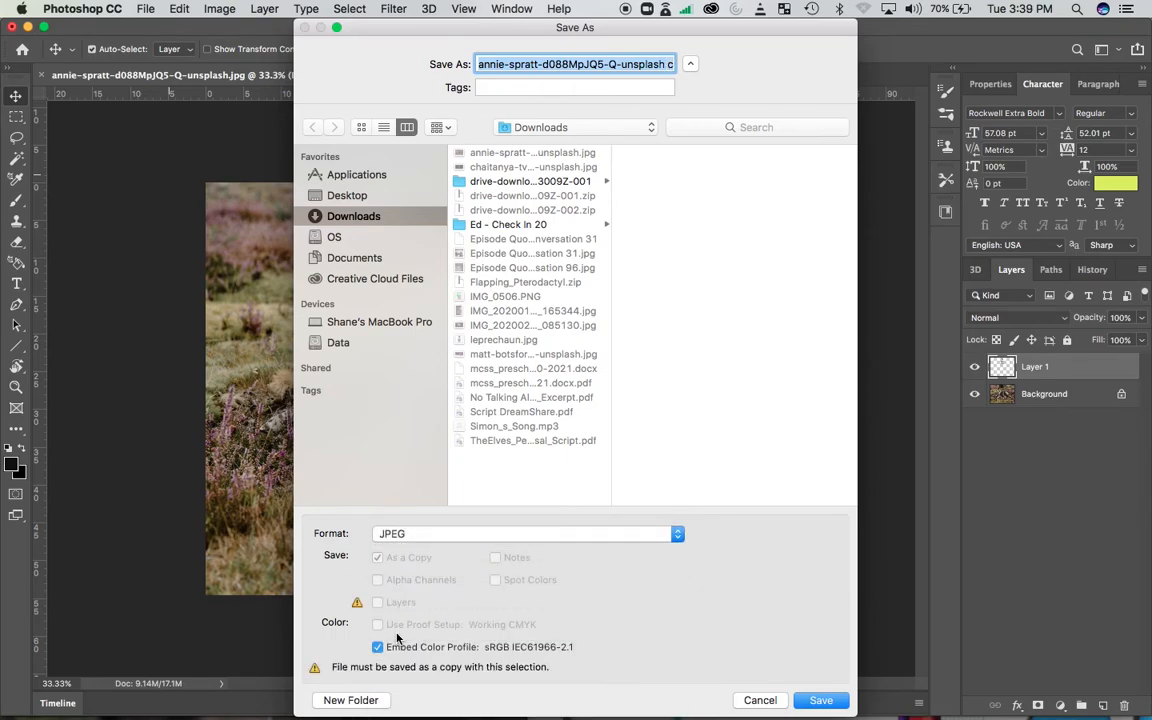
click(763, 699)
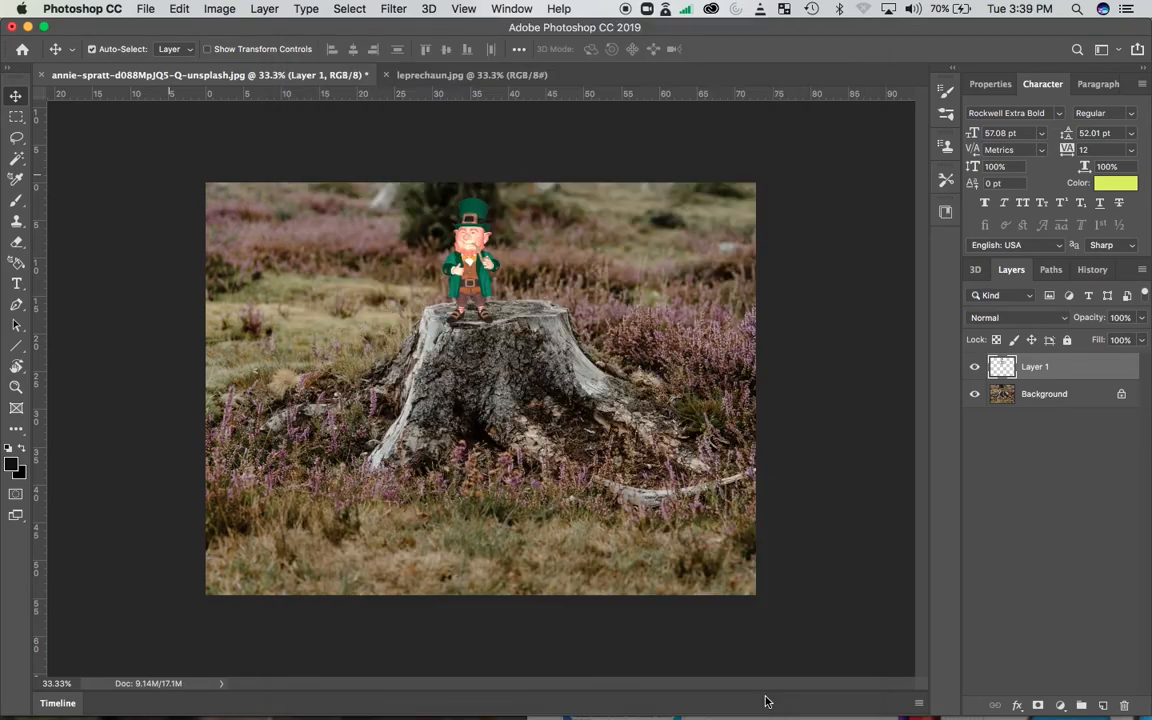